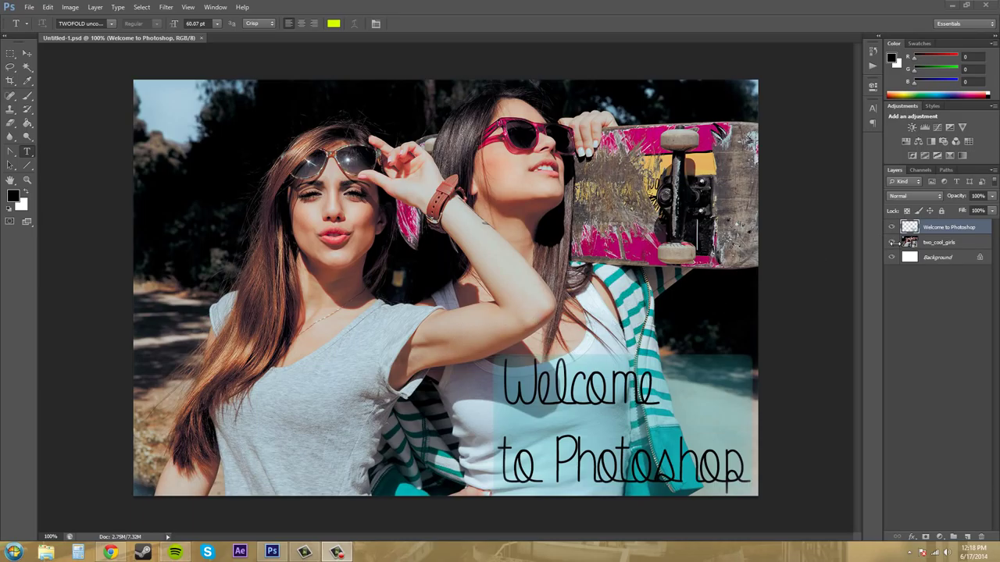
# Select the two_cool_girls layer, hide the Welcome to Photoshop text layer, and pick the Move tool
pyautogui.click(937, 247)
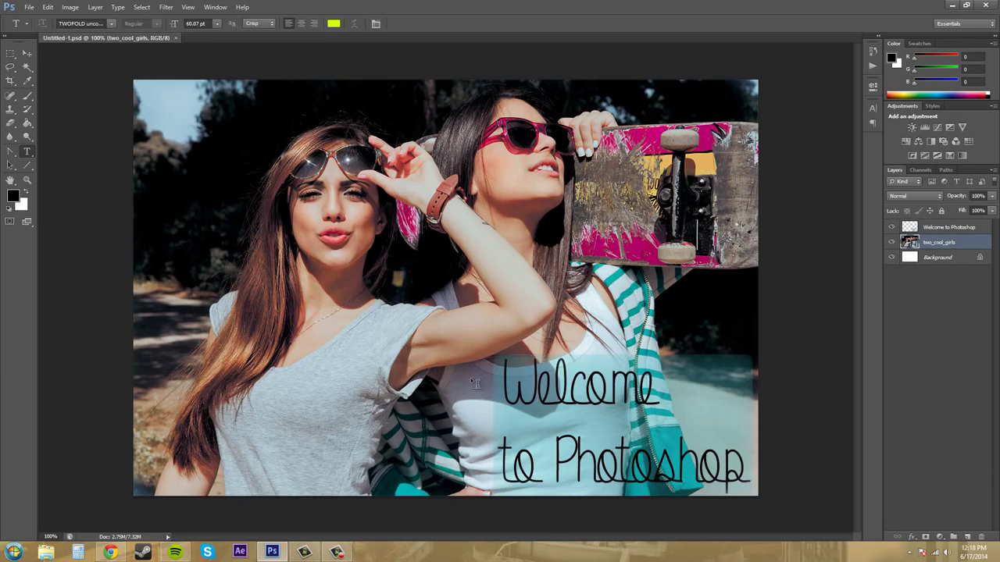
pyautogui.click(891, 227)
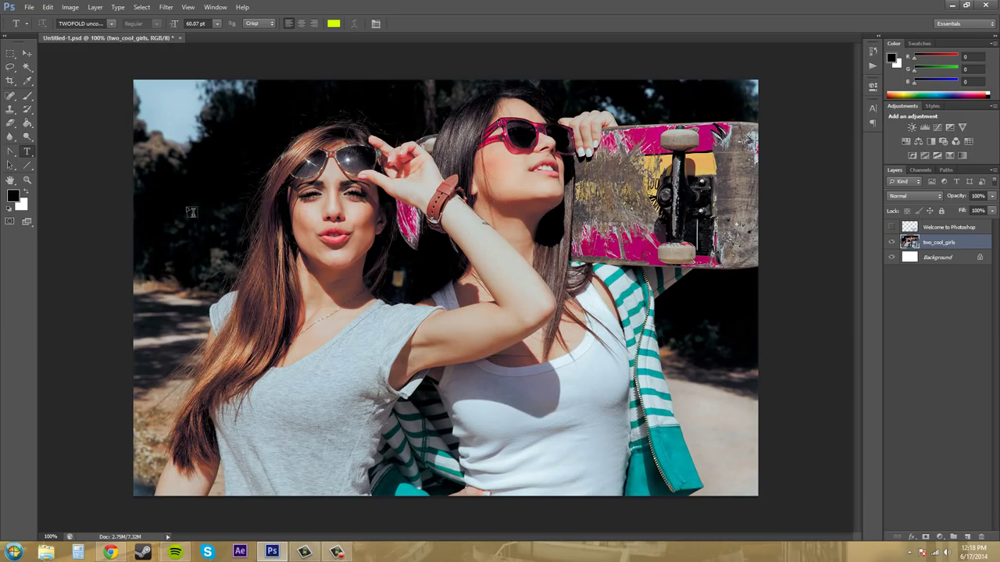
pyautogui.click(28, 53)
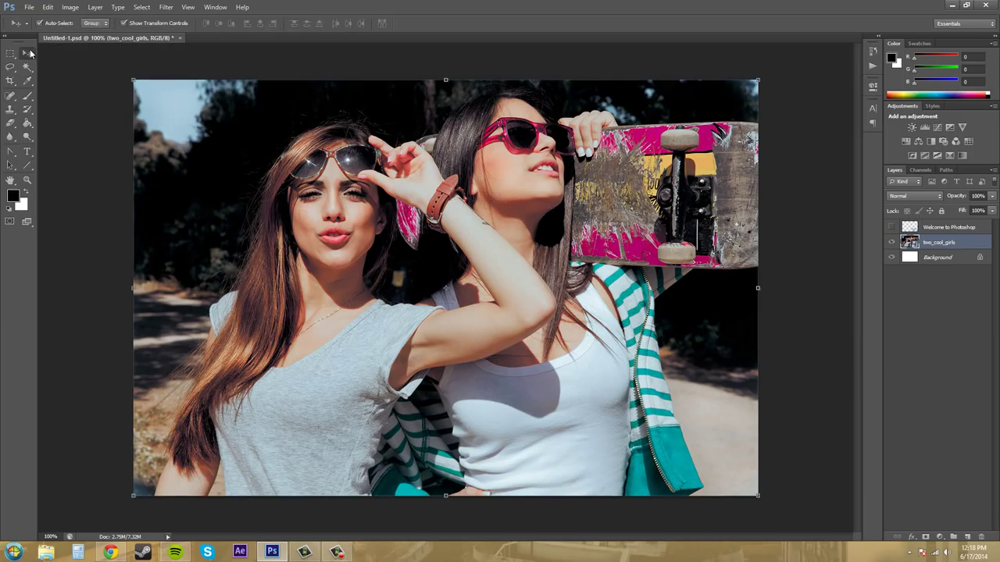
pyautogui.click(70, 8)
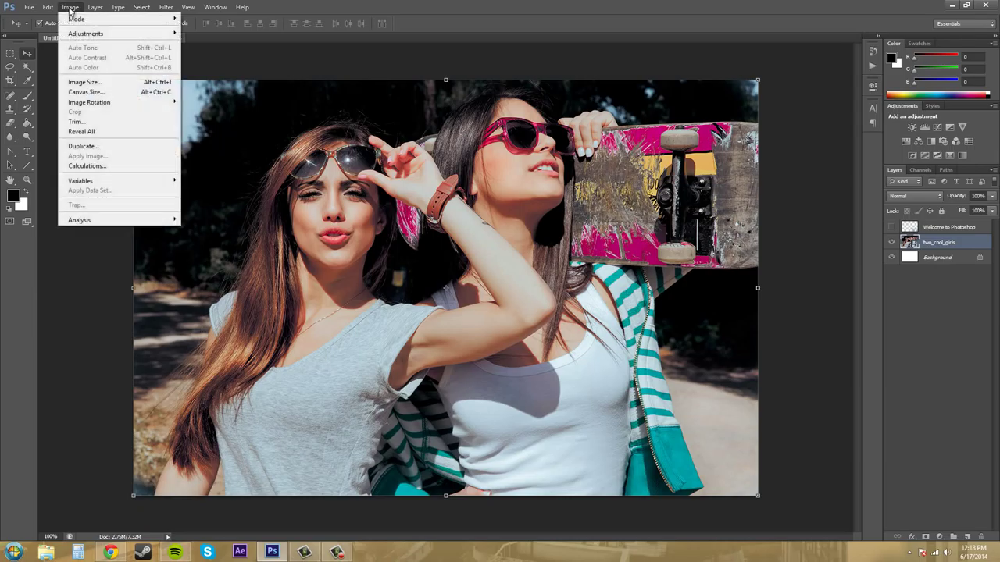
# Resize the photo to 1000 pixels wide with Constrain Proportions on, giving 1000 × 667 pixels
pyautogui.click(139, 83)
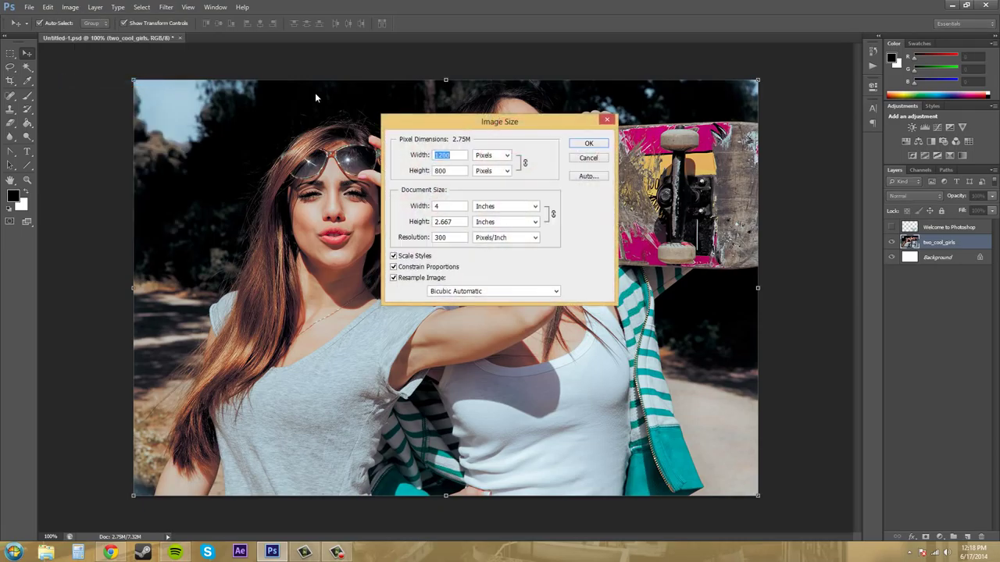
pyautogui.moveTo(495, 121); pyautogui.dragTo(612, 229)
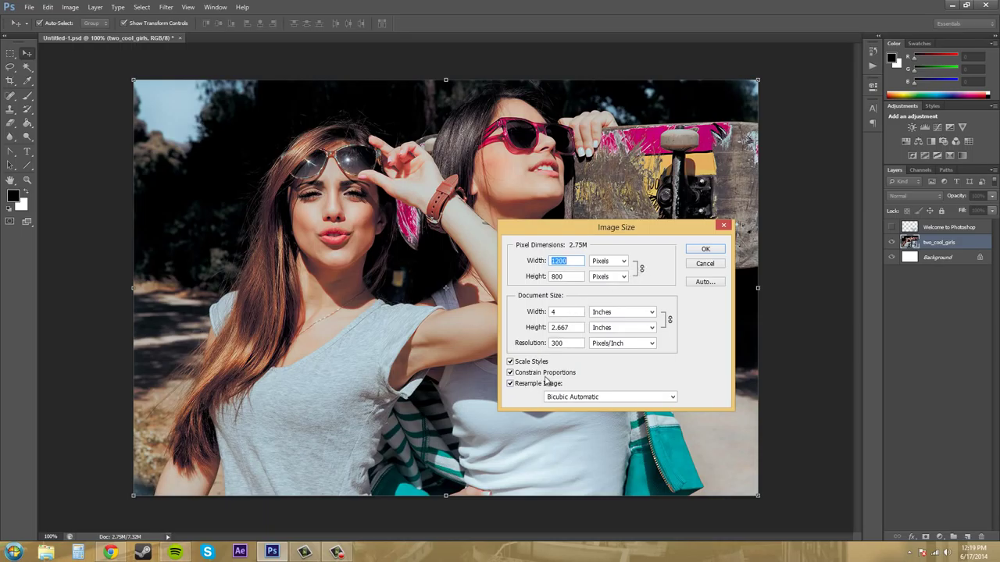
pyautogui.click(510, 373)
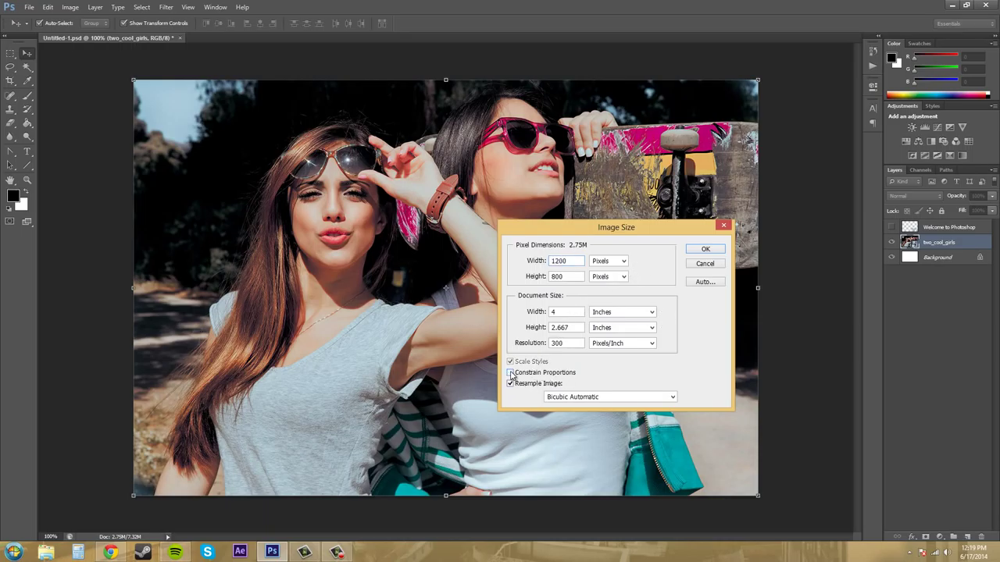
pyautogui.click(511, 373)
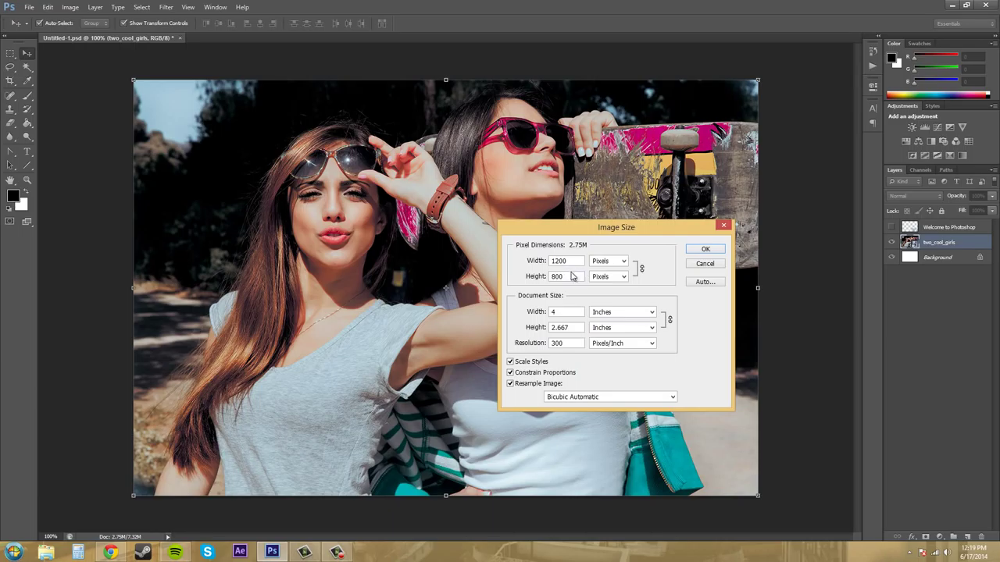
pyautogui.doubleClick(573, 260)
pyautogui.write('100')
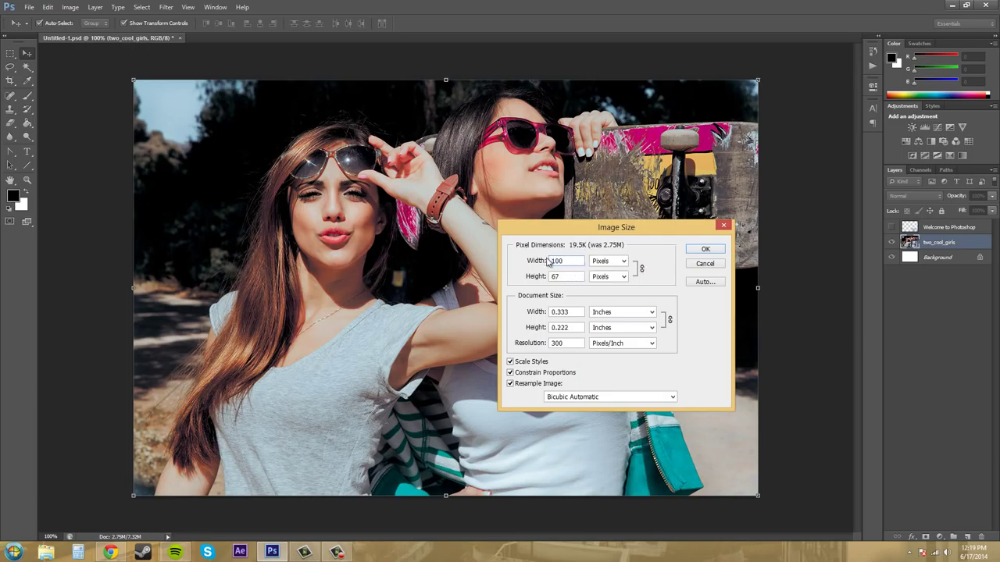
pyautogui.write('0')
pyautogui.click(705, 249)
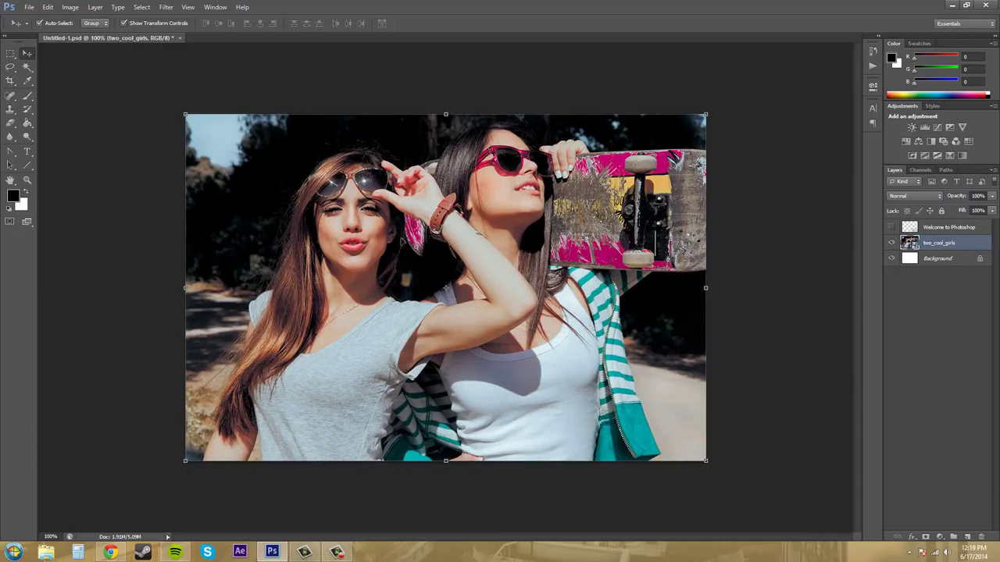
# Undo the proportional resize, then resize to 1000 × 800 pixels with Constrain Proportions off
pyautogui.click(48, 9)
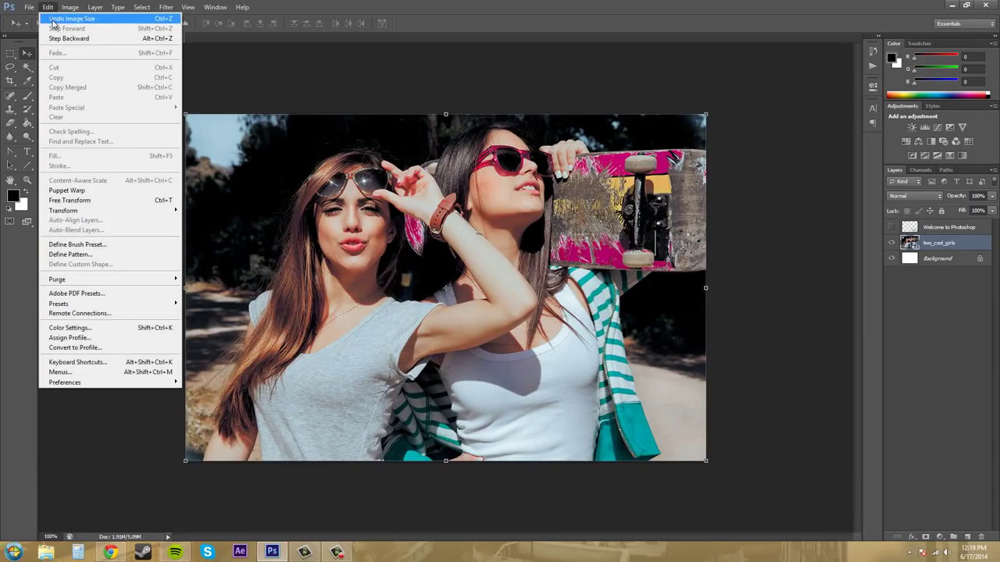
pyautogui.click(53, 19)
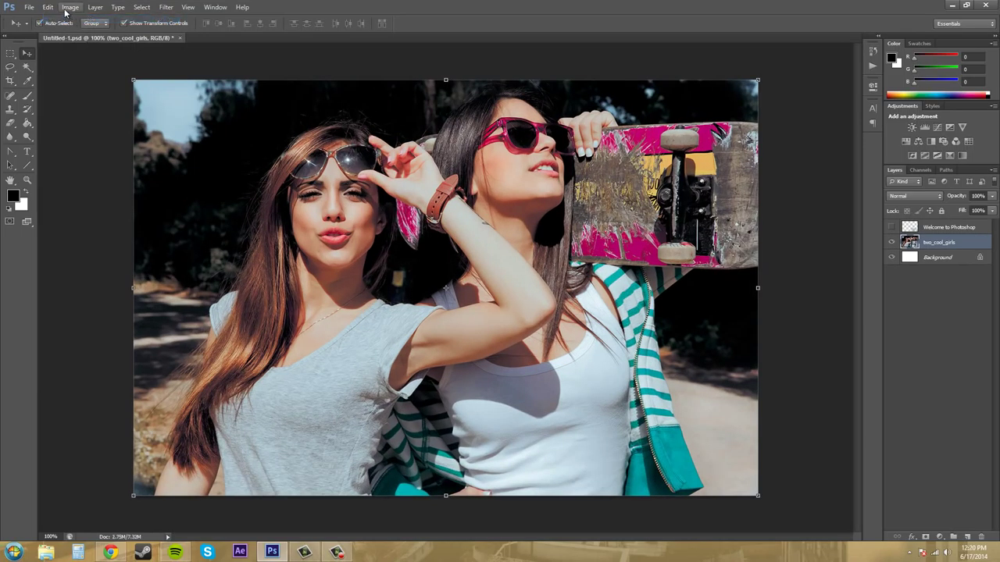
pyautogui.click(71, 8)
pyautogui.click(88, 82)
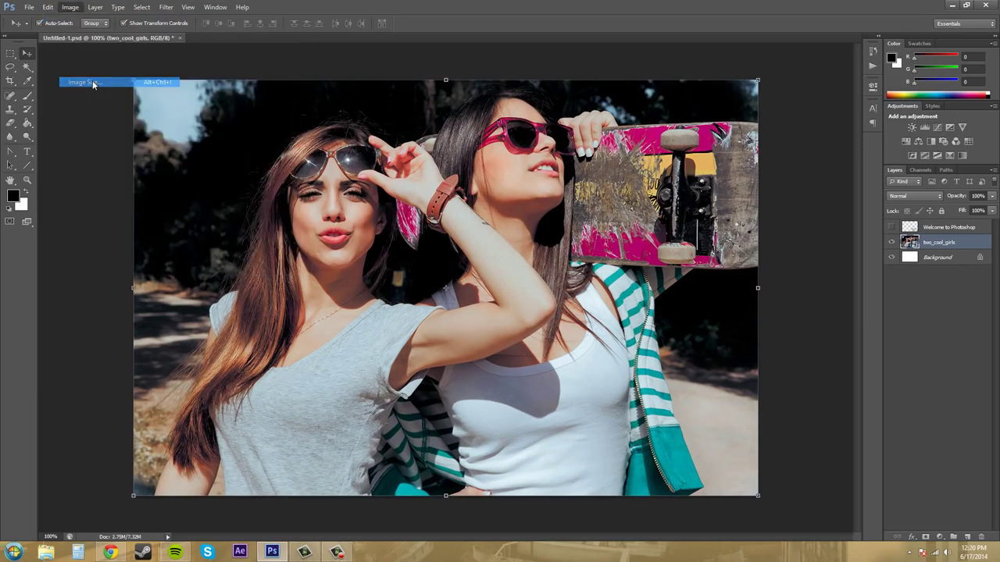
pyautogui.click(535, 372)
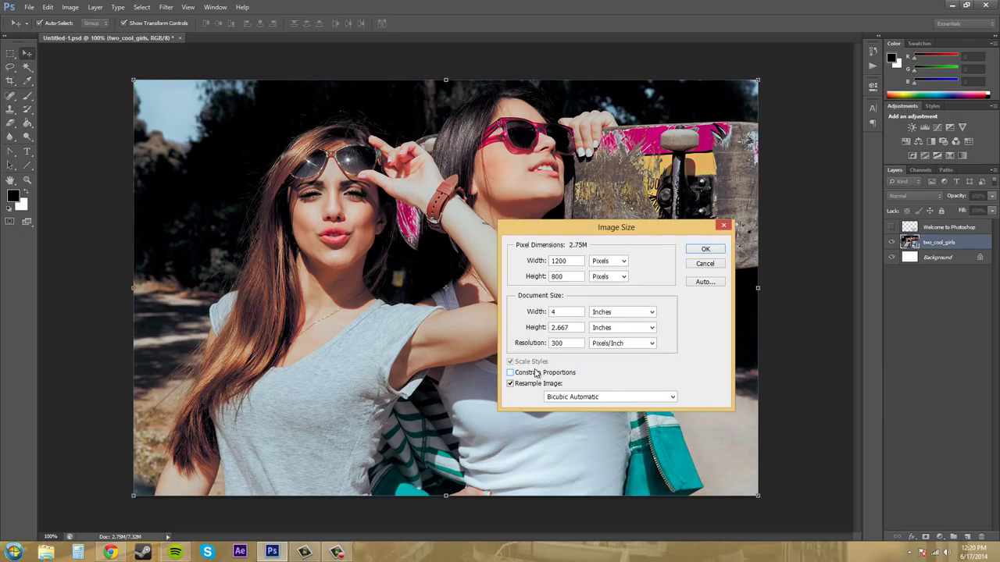
pyautogui.doubleClick(577, 266)
pyautogui.write('100')
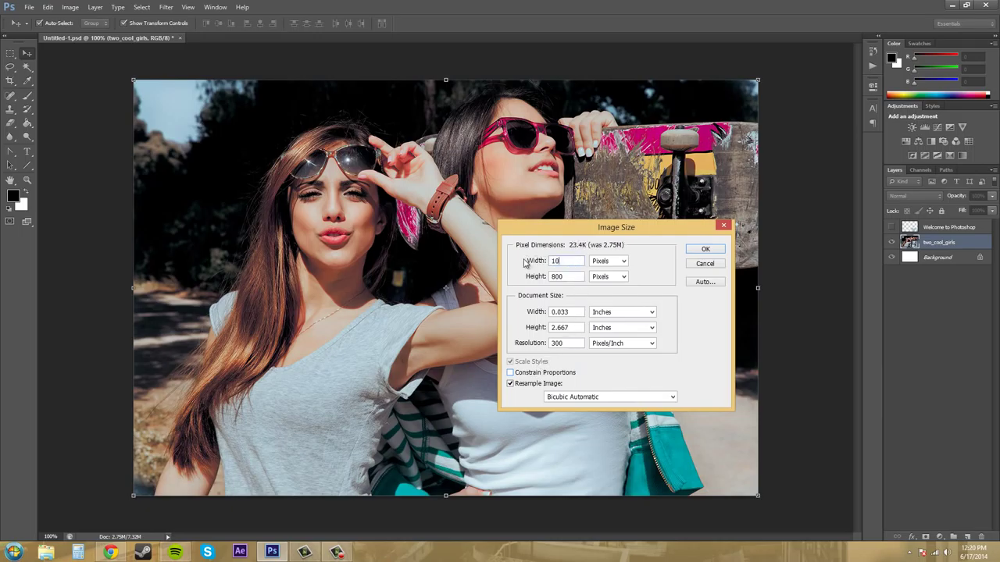
pyautogui.write('0')
pyautogui.click(703, 250)
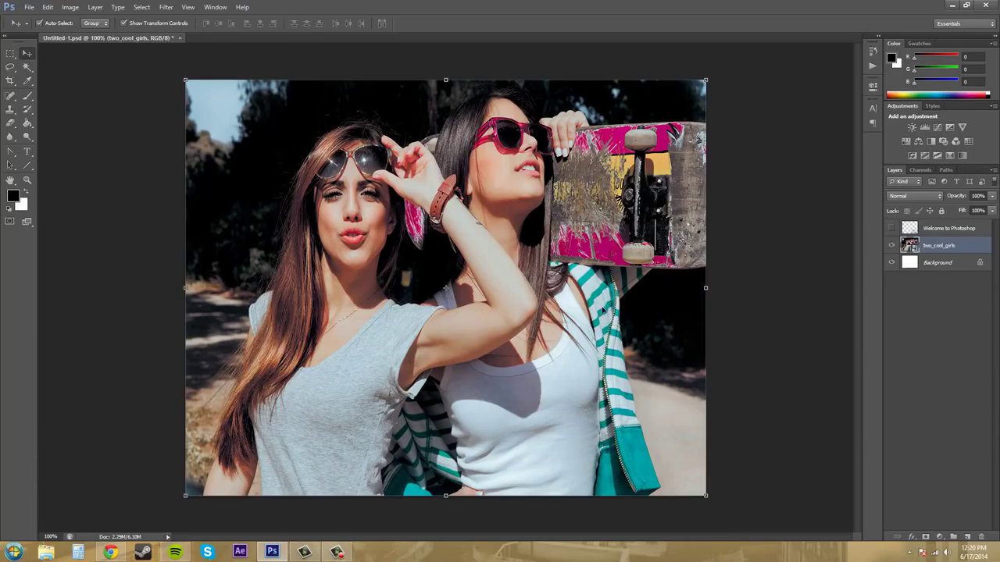
pyautogui.click(47, 8)
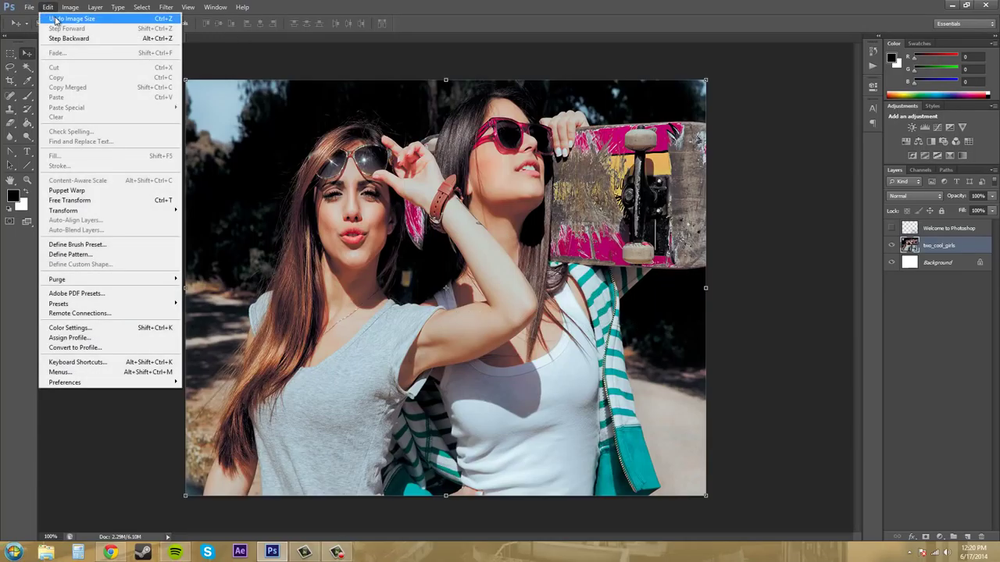
# Undo the 1000 × 800 squeeze, then resize the photo proportionally to 1600 pixels wide
pyautogui.click(56, 19)
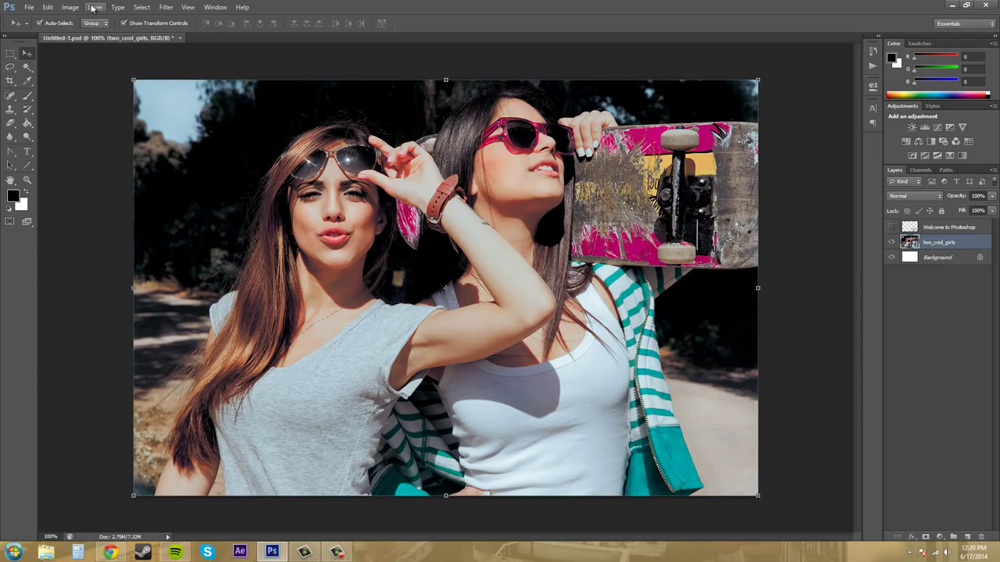
pyautogui.click(94, 8)
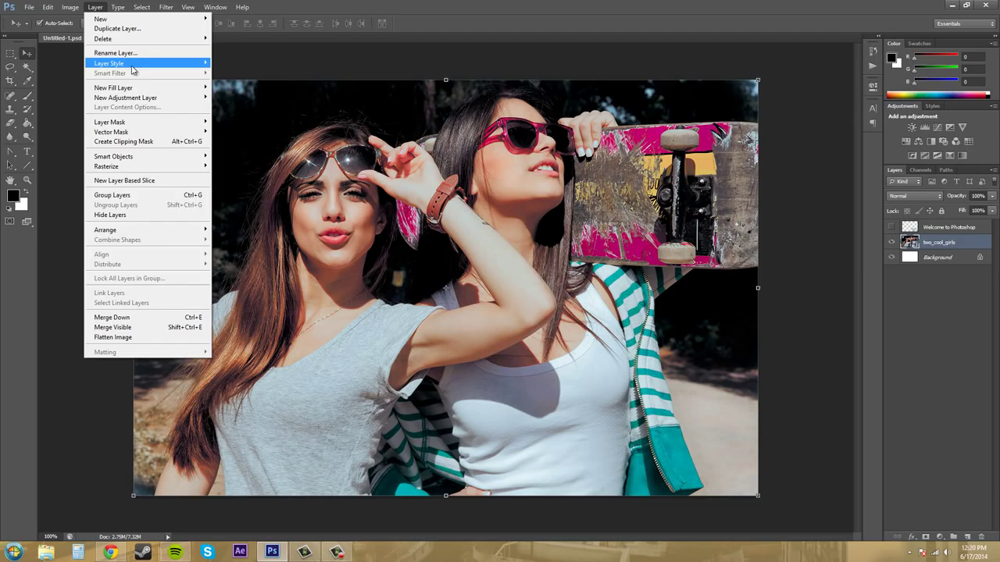
pyautogui.moveTo(74, 9)
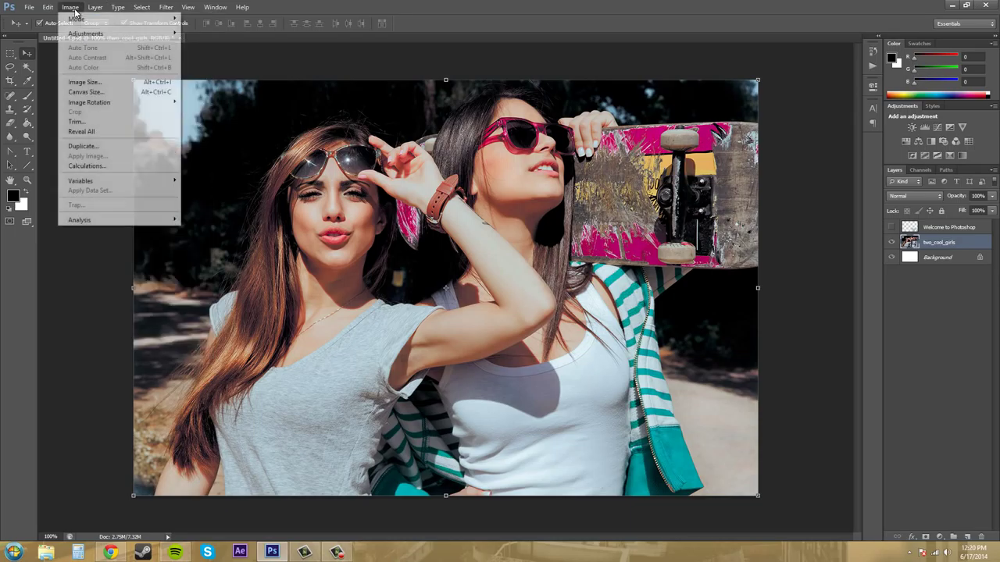
pyautogui.click(79, 82)
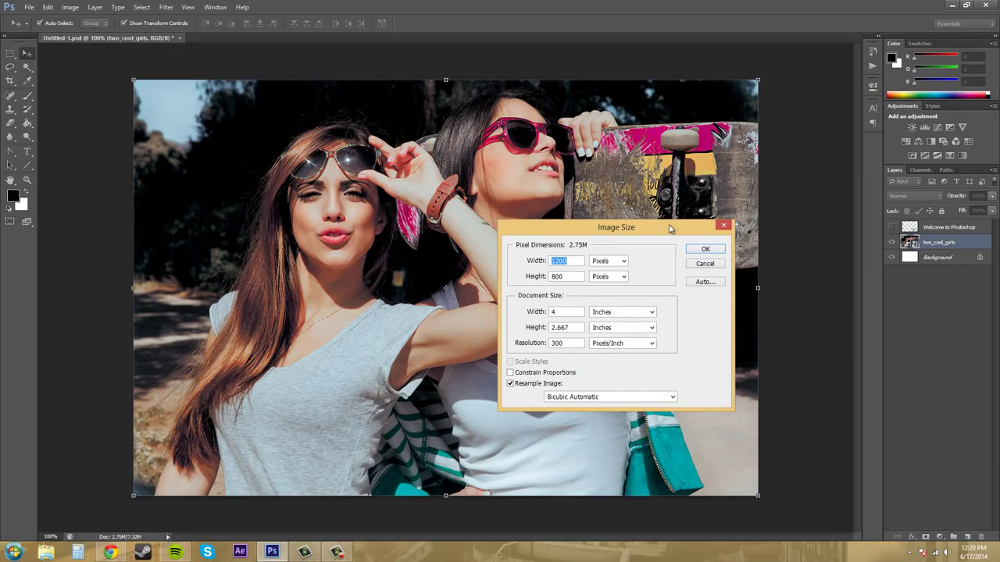
pyautogui.click(512, 373)
pyautogui.doubleClick(569, 261)
pyautogui.write('1600')
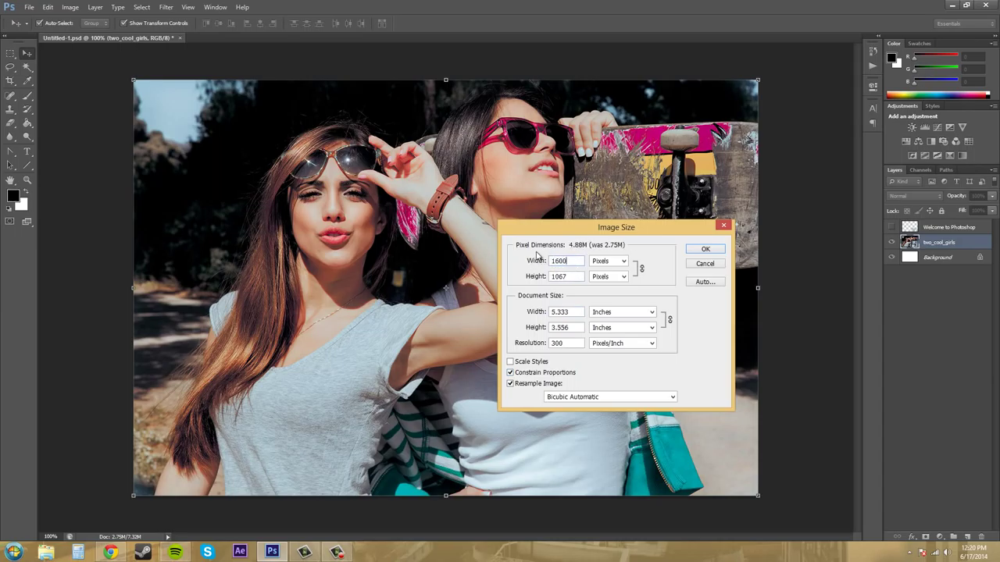
pyautogui.click(705, 250)
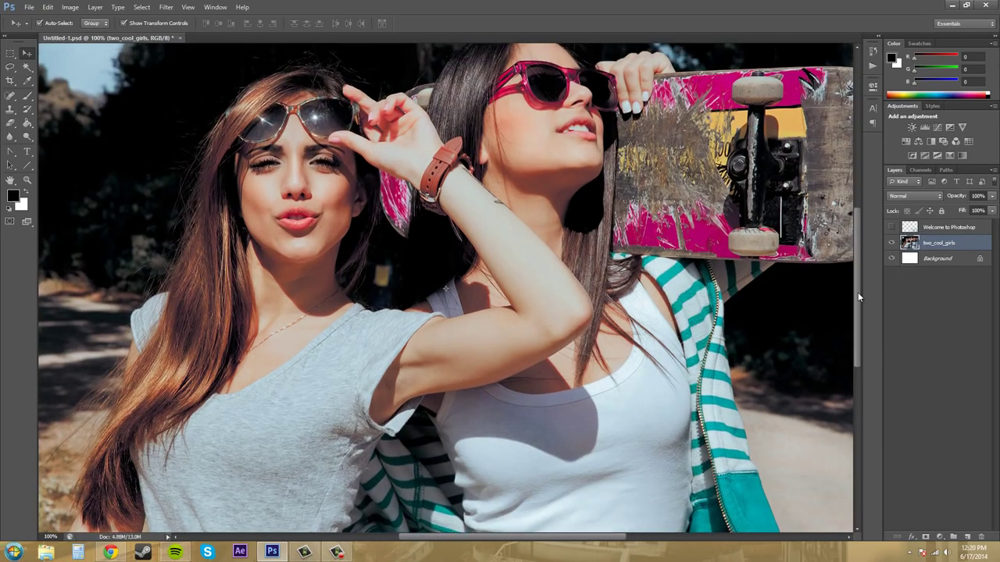
# Scroll around the enlarged photo, then undo the resize to restore 1200 × 800 pixels
pyautogui.moveTo(855, 284); pyautogui.dragTo(854, 256)
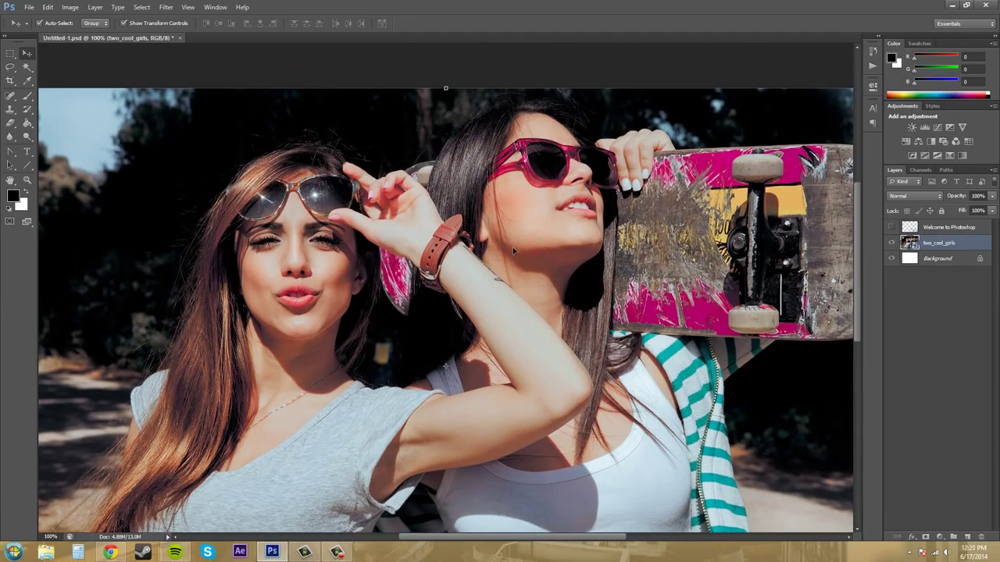
pyautogui.scroll(-3, 508, 248)
pyautogui.scroll(-1, 491, 254)
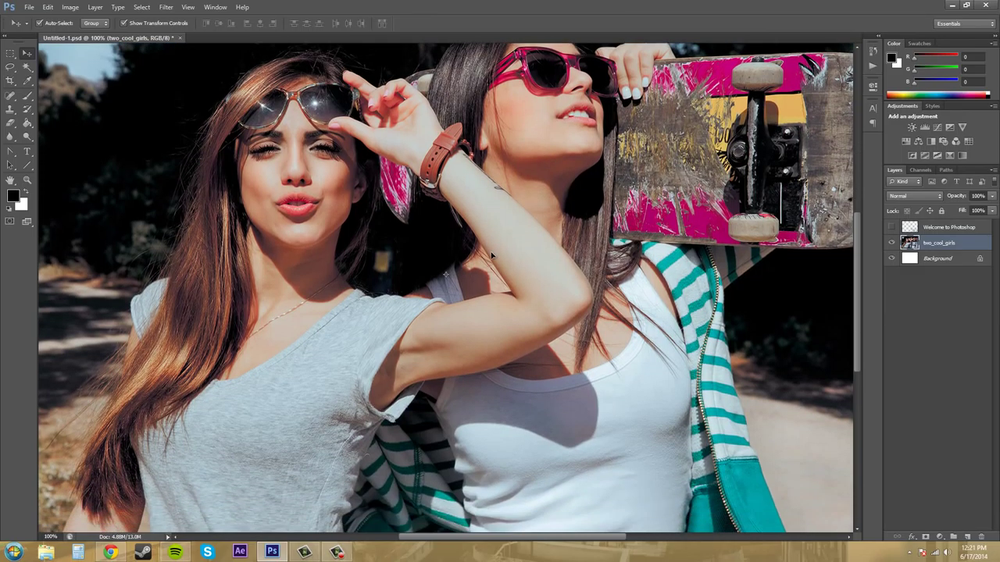
pyautogui.scroll(-2, 492, 254)
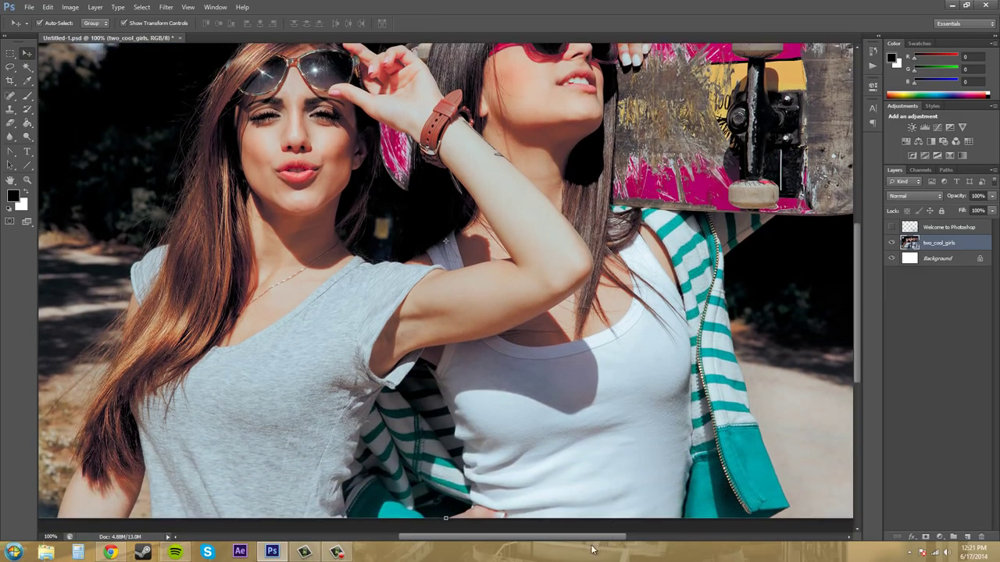
pyautogui.moveTo(592, 538)
pyautogui.mouseDown()
pyautogui.moveTo(646, 537)
pyautogui.moveTo(578, 536)
pyautogui.moveTo(605, 535)
pyautogui.mouseUp()
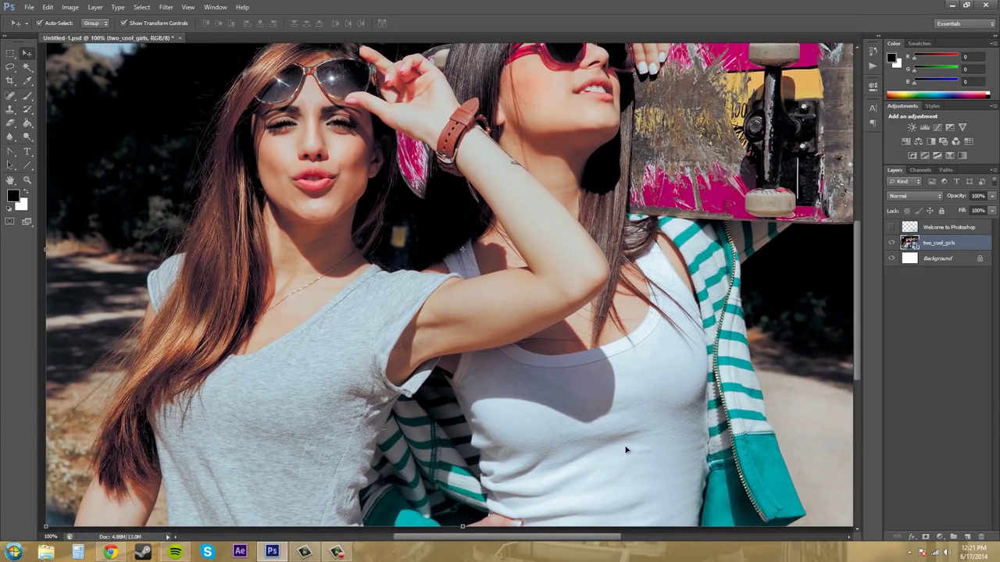
pyautogui.scroll(3, 625, 450)
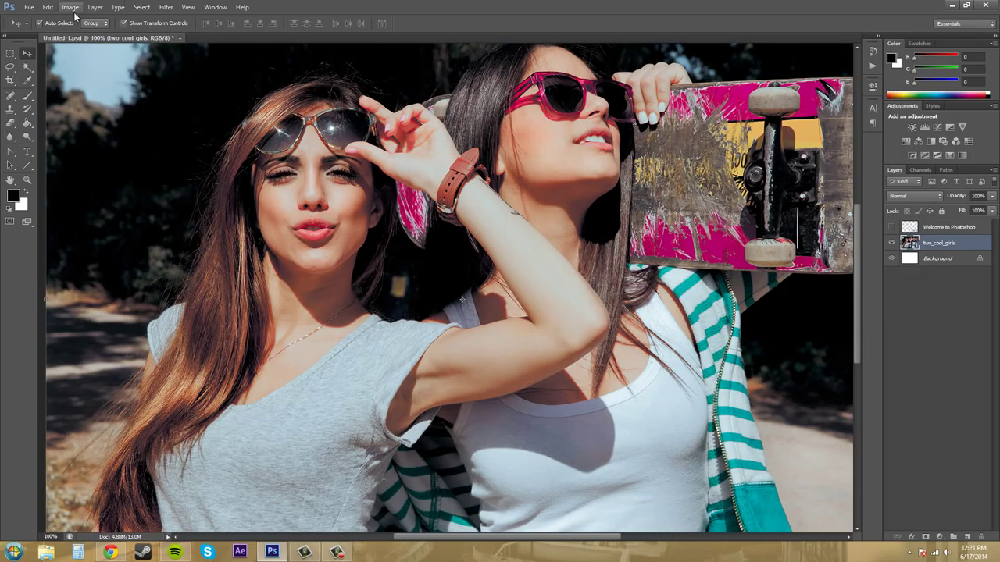
pyautogui.click(48, 7)
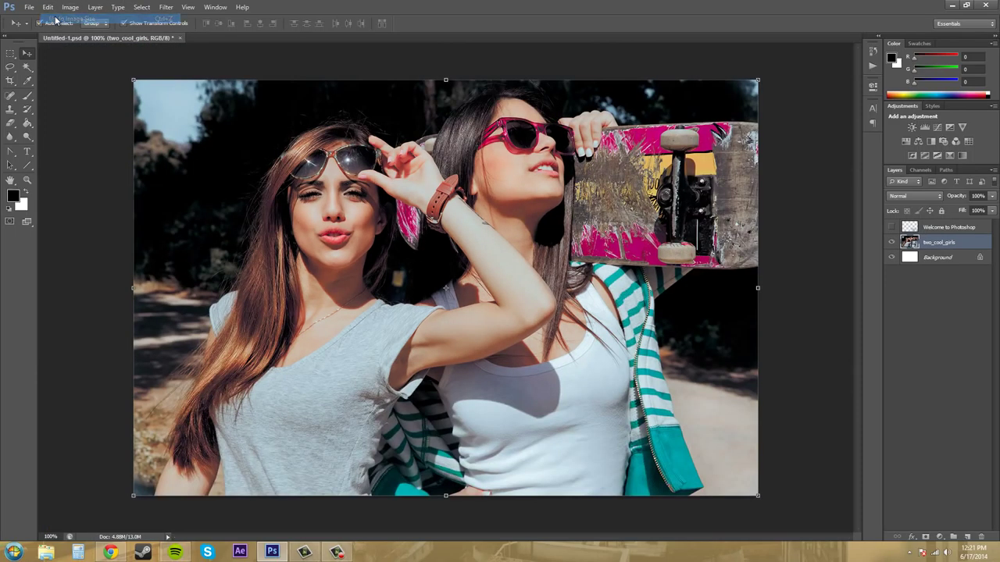
pyautogui.click(69, 7)
# Review Image Size at 1200 × 800, 300 ppi, keeping Bicubic Automatic and toggling Resample Image off and on
pyautogui.click(87, 82)
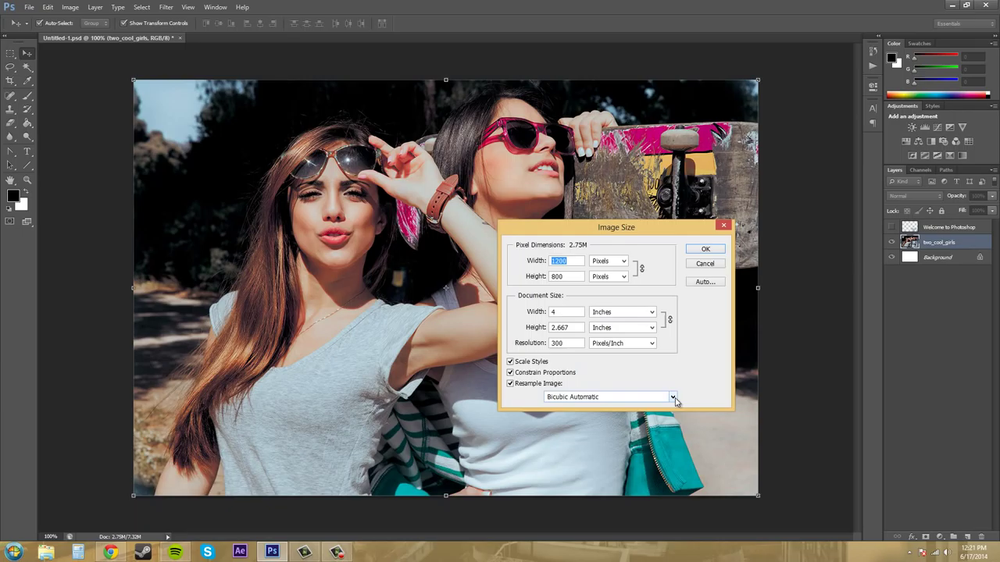
pyautogui.click(673, 399)
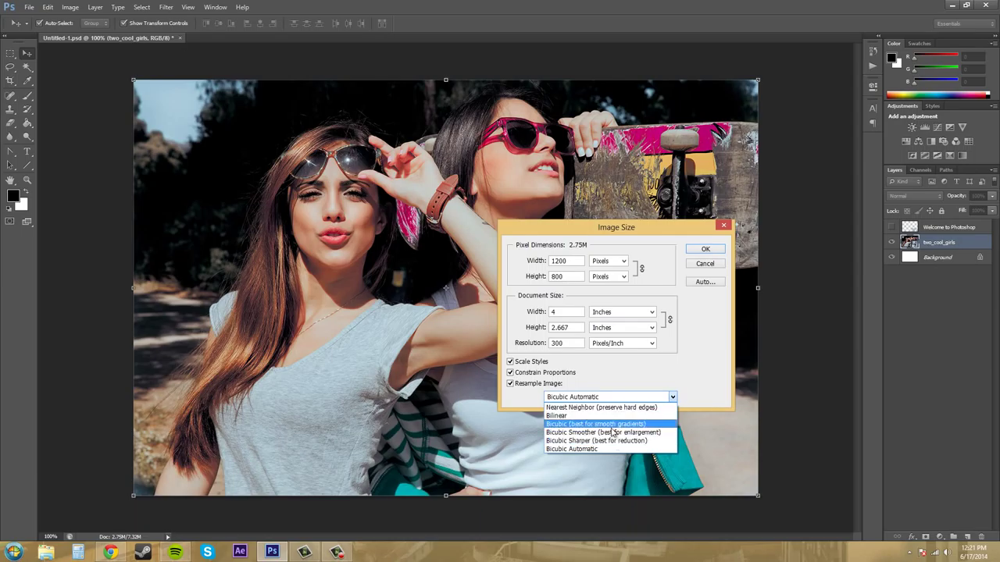
pyautogui.click(656, 379)
pyautogui.press('Tab')
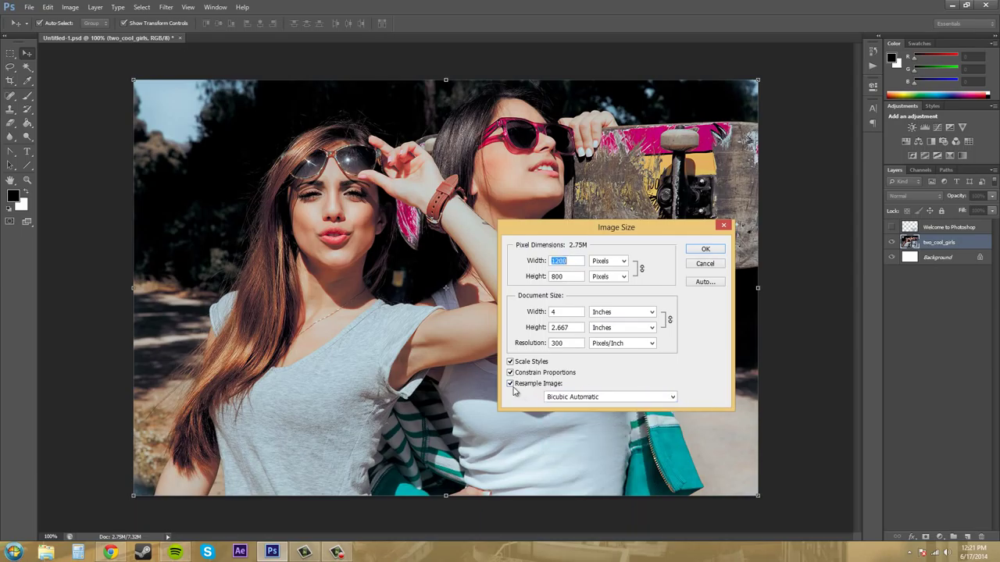
pyautogui.click(510, 383)
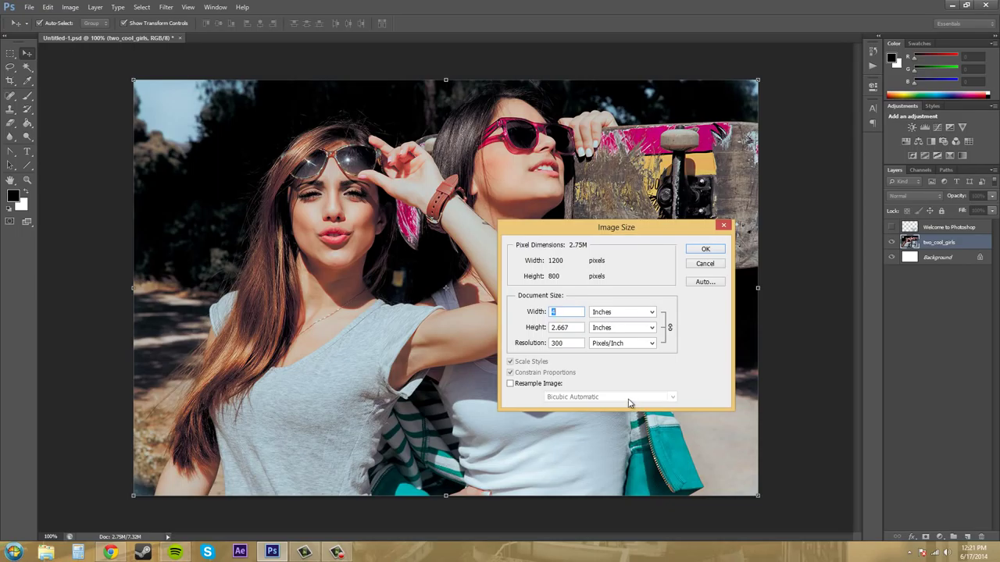
pyautogui.click(510, 383)
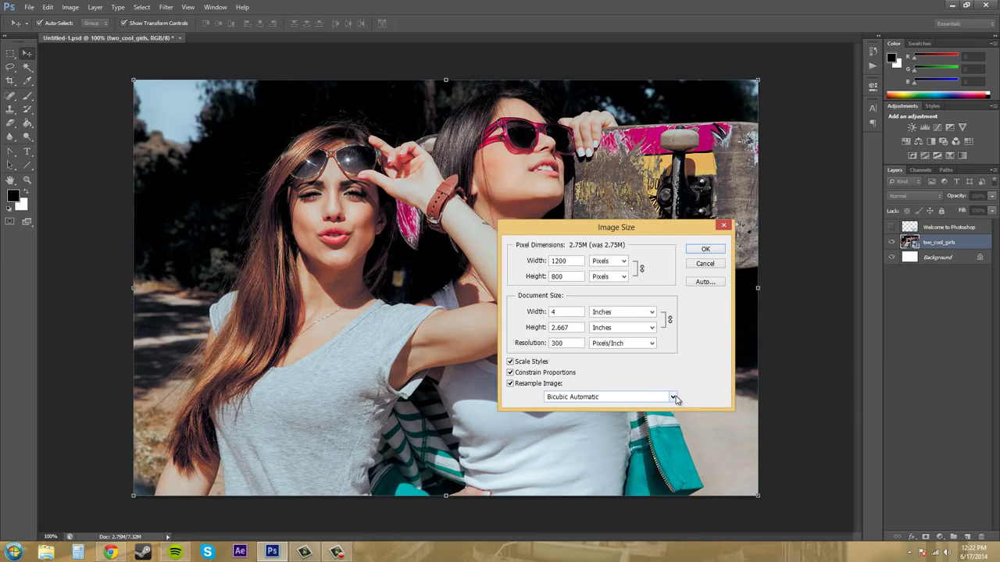
pyautogui.click(673, 397)
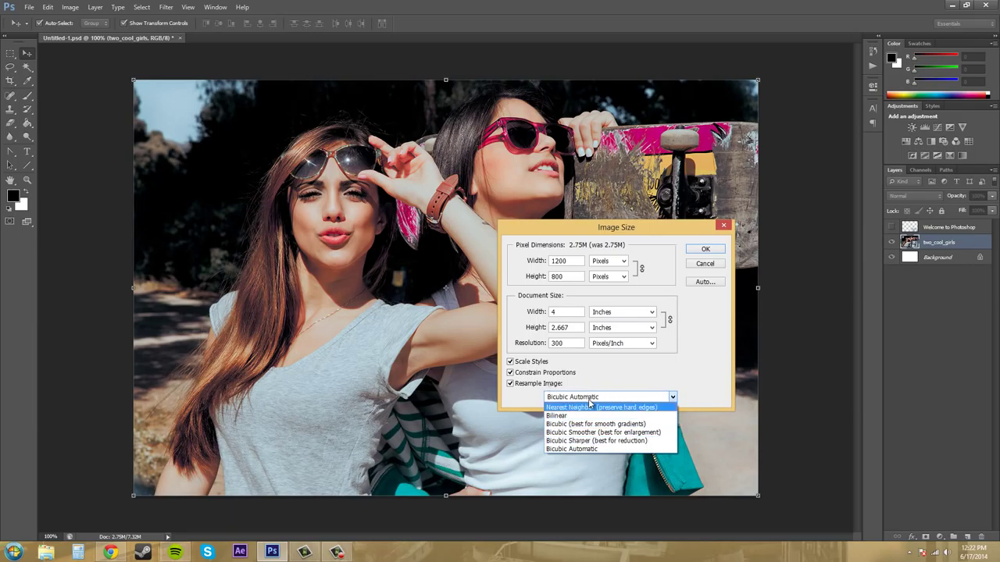
pyautogui.click(632, 398)
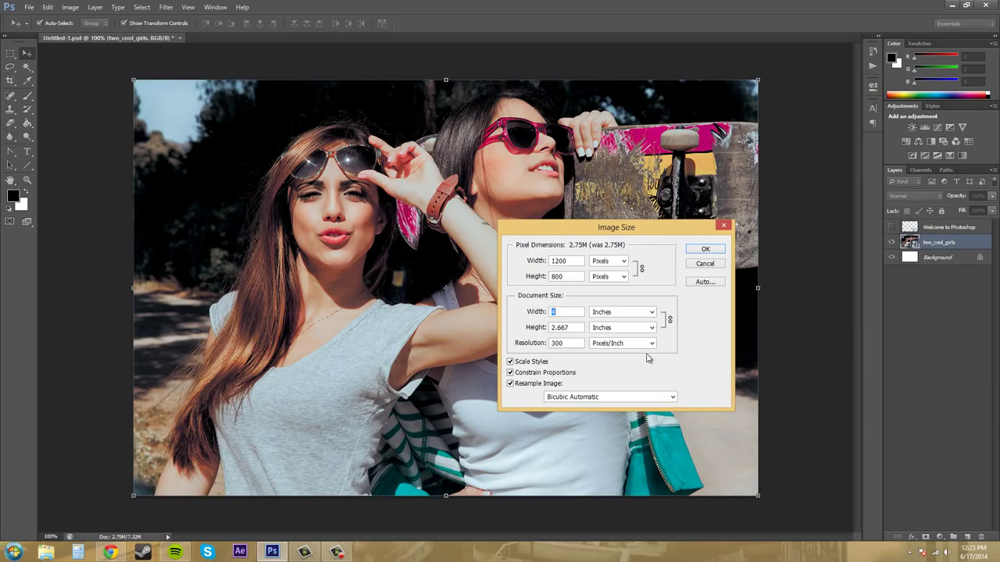
# Resize the photo to 50 percent using Percent units for width and height
pyautogui.click(624, 264)
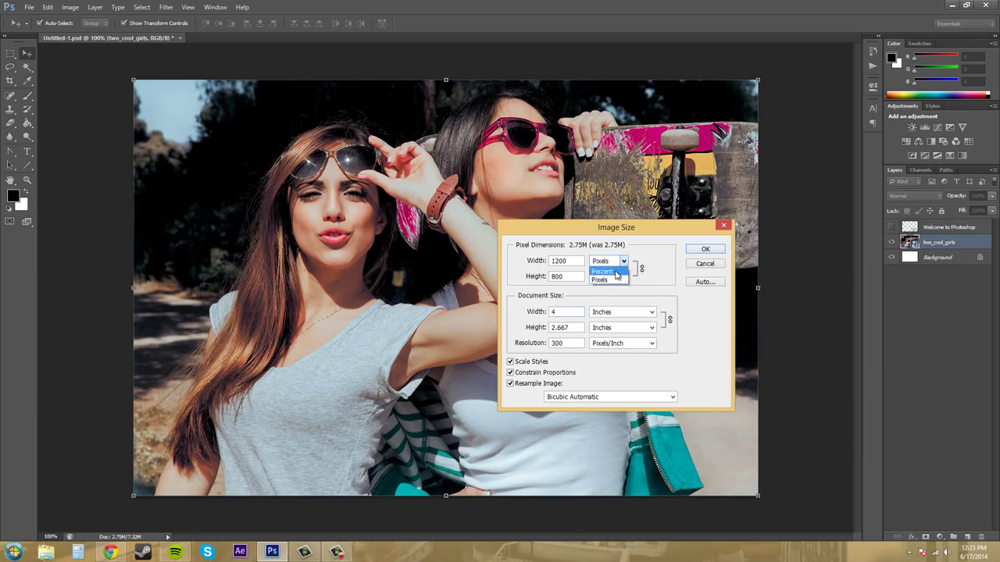
pyautogui.click(615, 272)
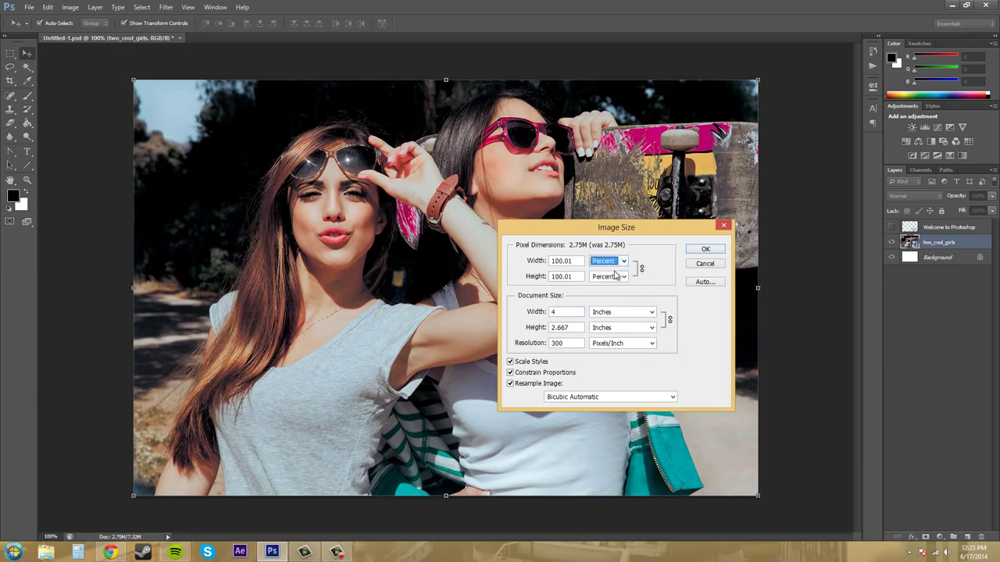
pyautogui.doubleClick(578, 260)
pyautogui.write('50')
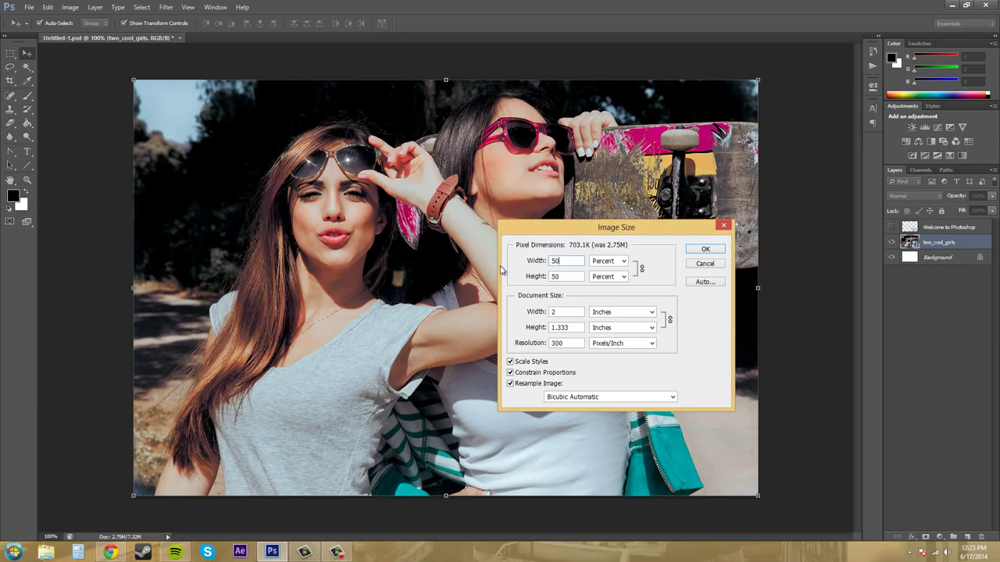
pyautogui.click(712, 249)
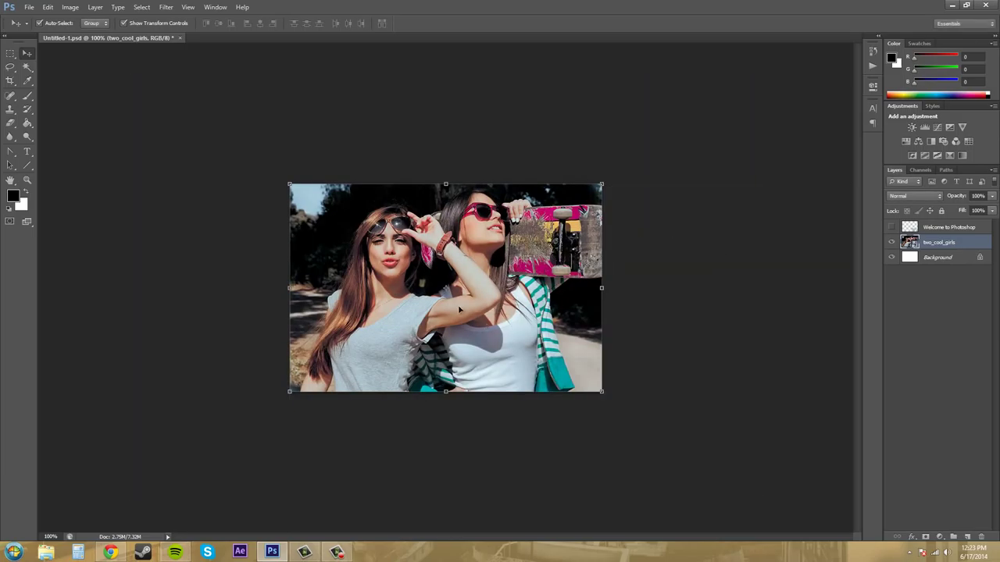
# Undo the 50 percent resize, restoring the photo to 2.75M
pyautogui.click(48, 7)
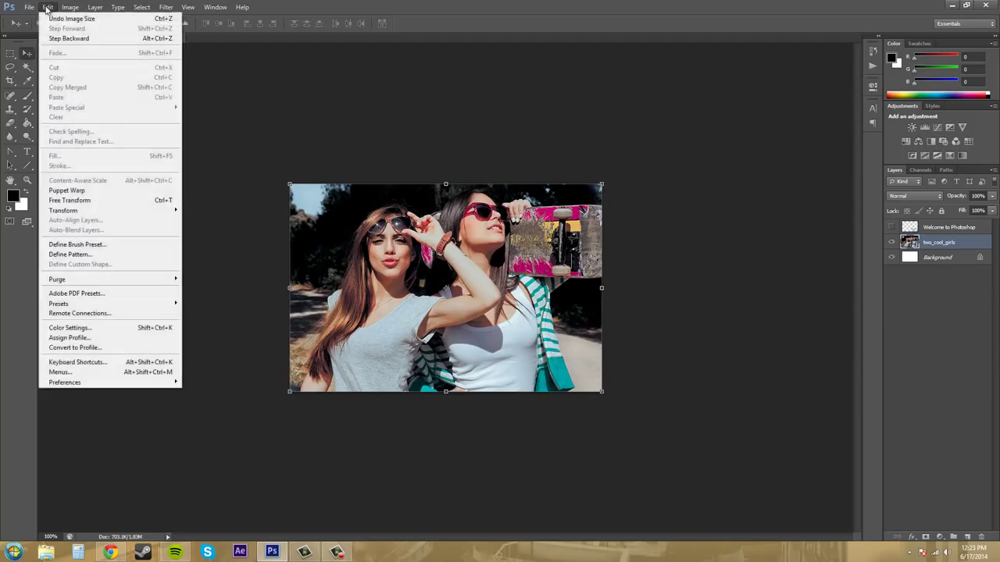
pyautogui.click(58, 17)
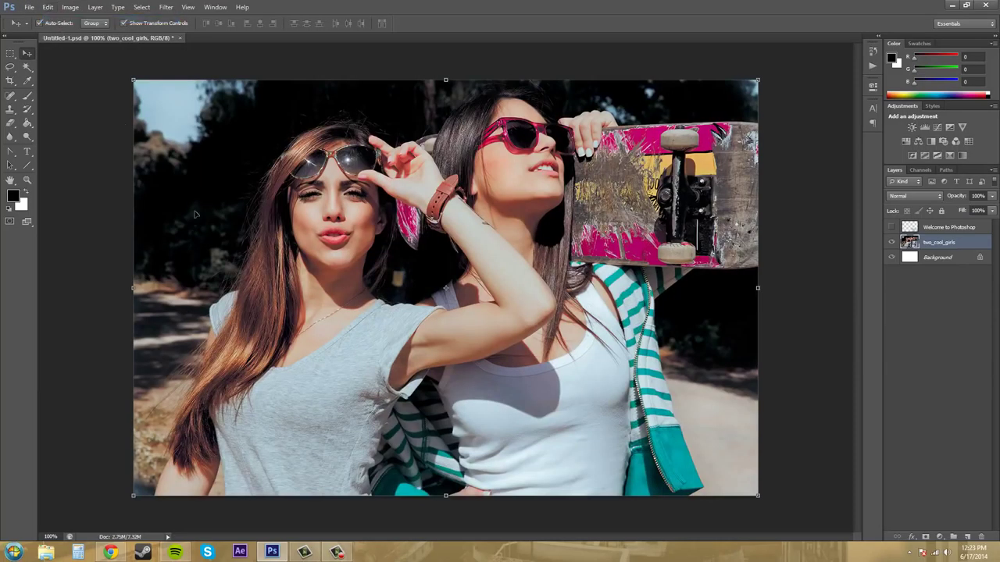
pyautogui.click(70, 7)
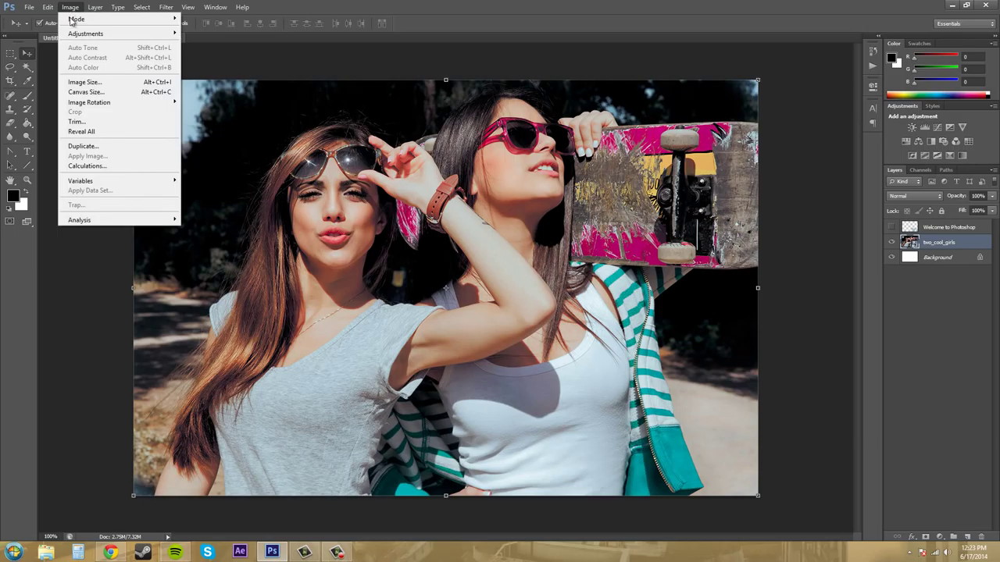
# Change the resolution from 300 to 72 pixels/inch, shrinking the photo to 288 × 192 pixels
pyautogui.click(86, 82)
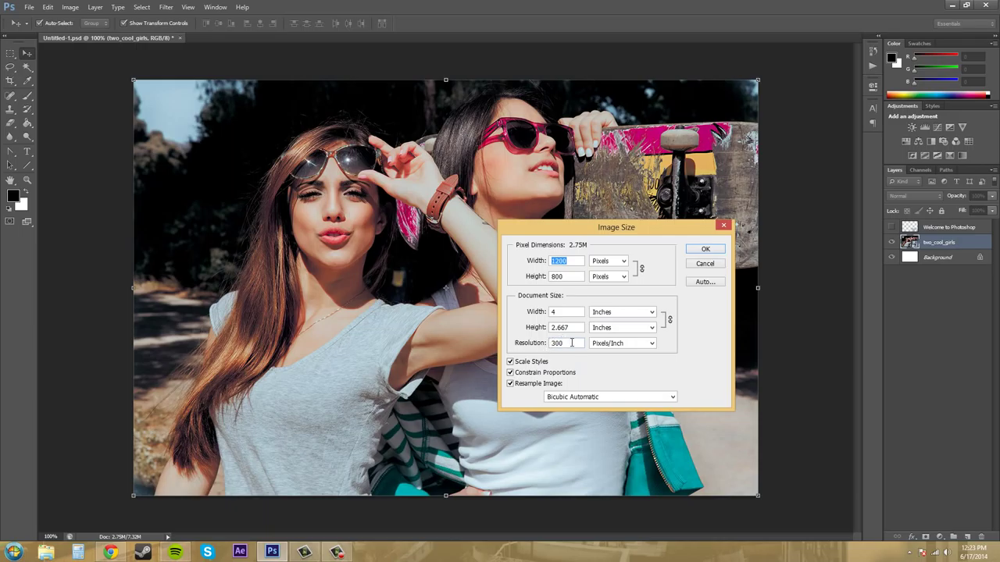
pyautogui.moveTo(571, 342); pyautogui.dragTo(536, 344)
pyautogui.write('72')
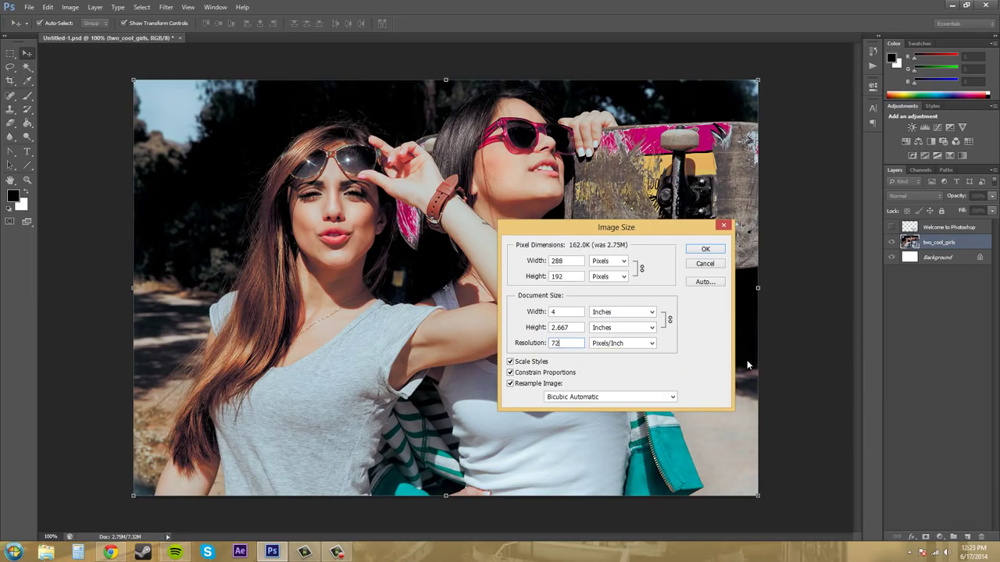
pyautogui.click(705, 248)
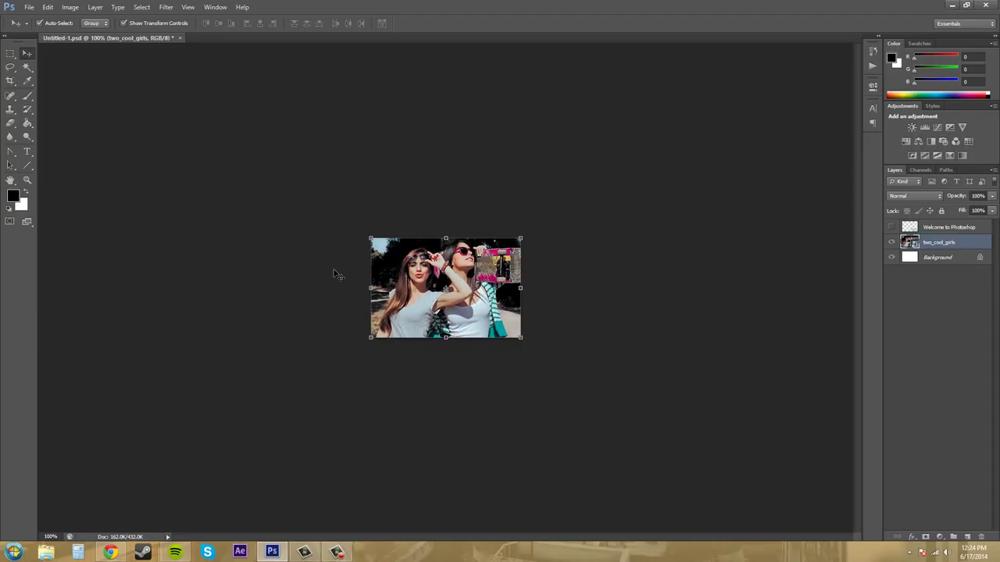
# Resample the photo up to 300 pixels/inch, returning it to 1200 × 800 pixels
pyautogui.click(69, 7)
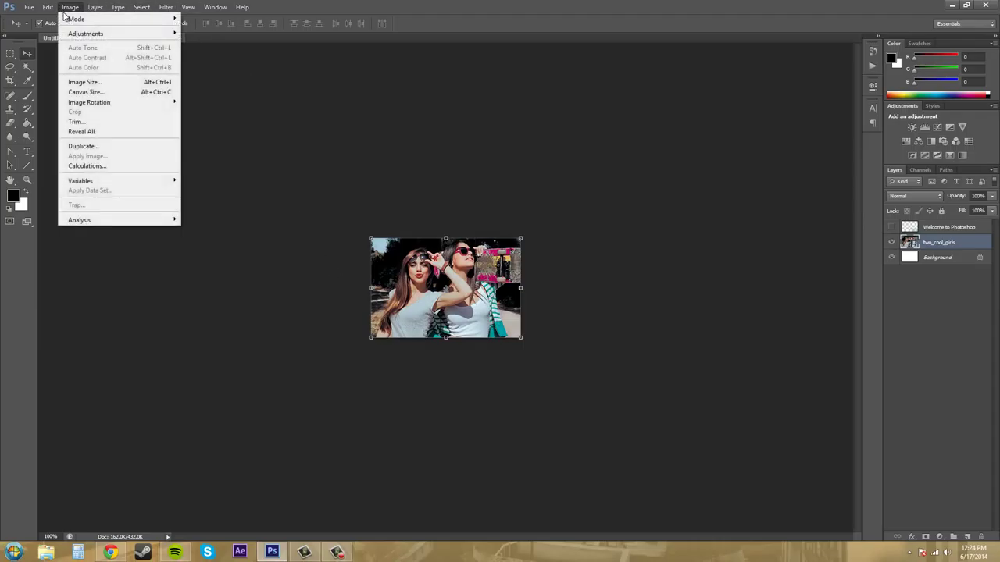
pyautogui.click(78, 82)
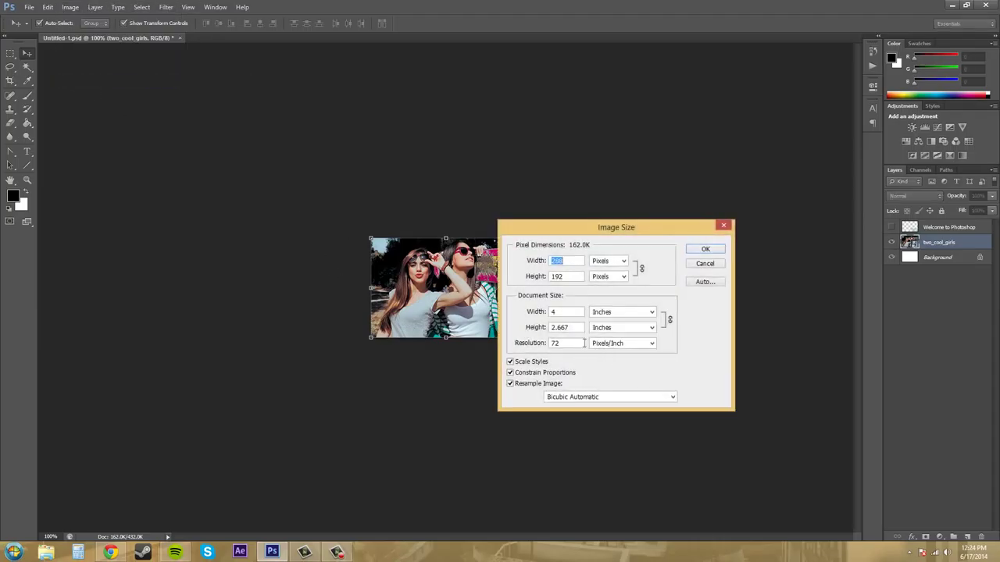
pyautogui.moveTo(583, 343); pyautogui.dragTo(511, 342)
pyautogui.write('300')
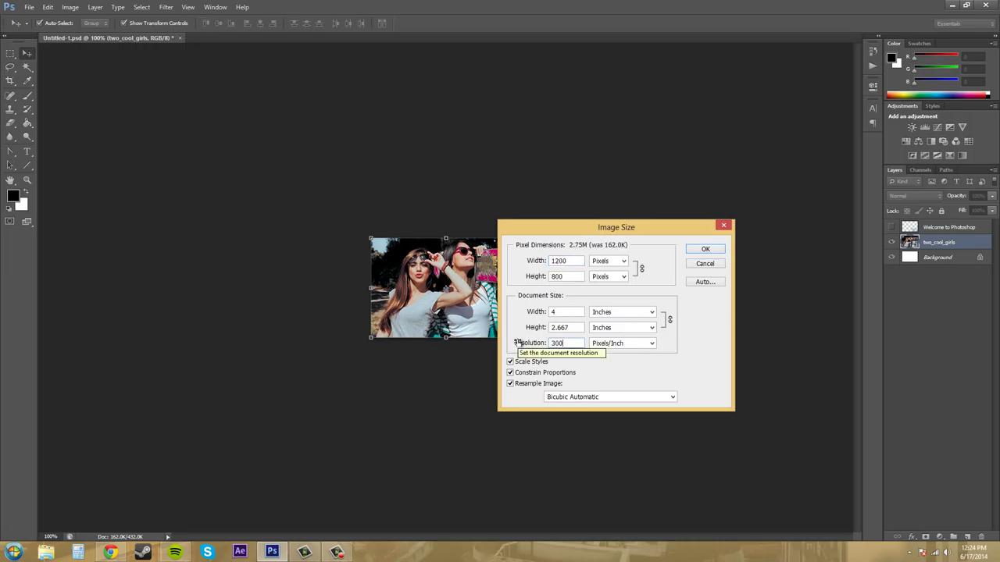
pyautogui.click(705, 249)
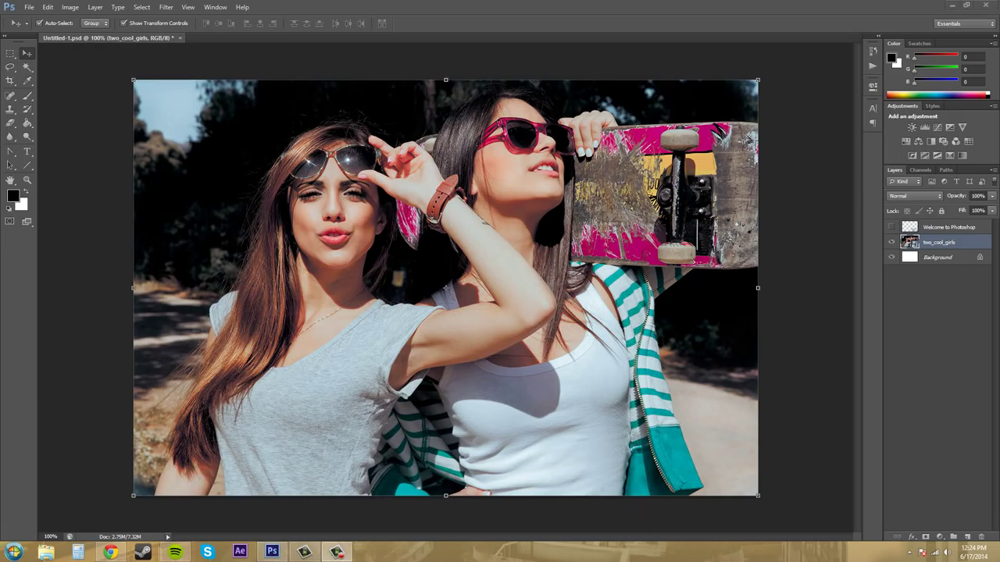
pyautogui.click(69, 7)
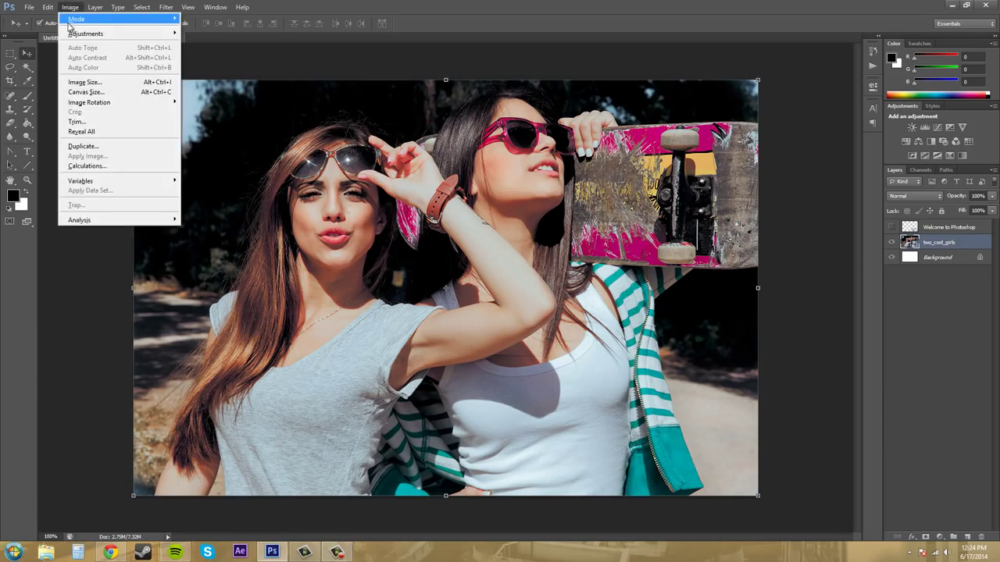
# Uncheck Resample Image in Image Size, then cancel, leaving the photo at 1200 × 800 pixels
pyautogui.click(75, 83)
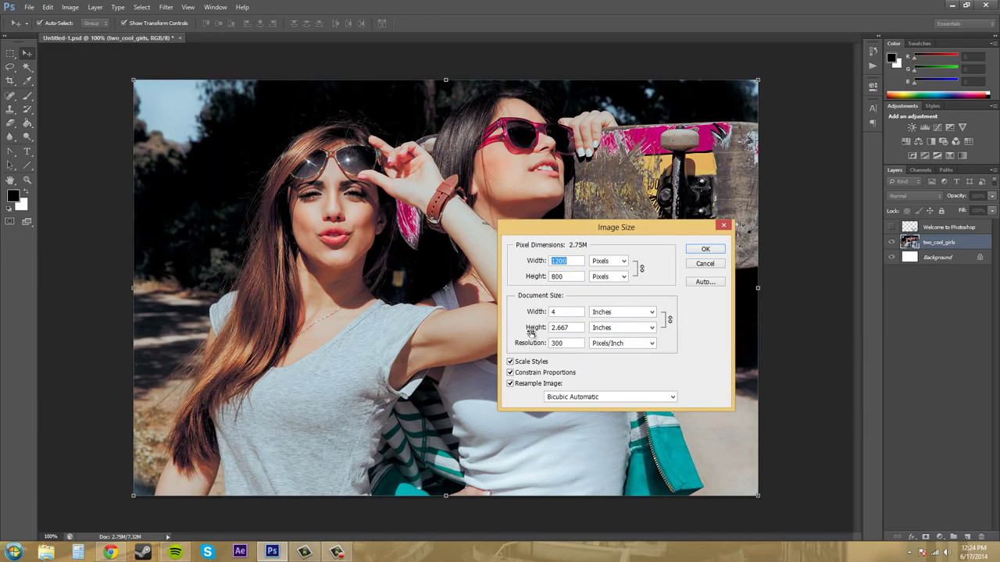
pyautogui.click(511, 384)
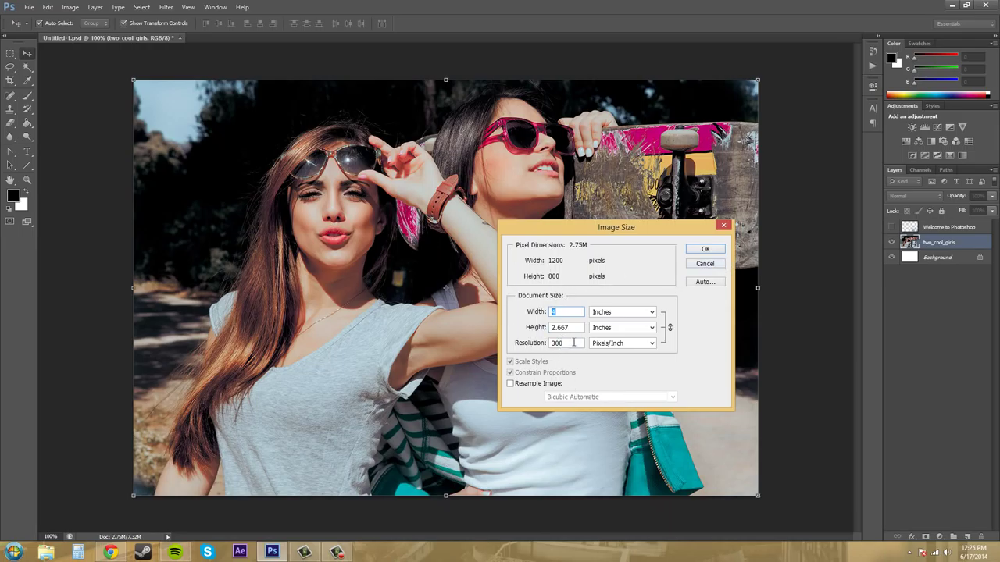
pyautogui.click(704, 264)
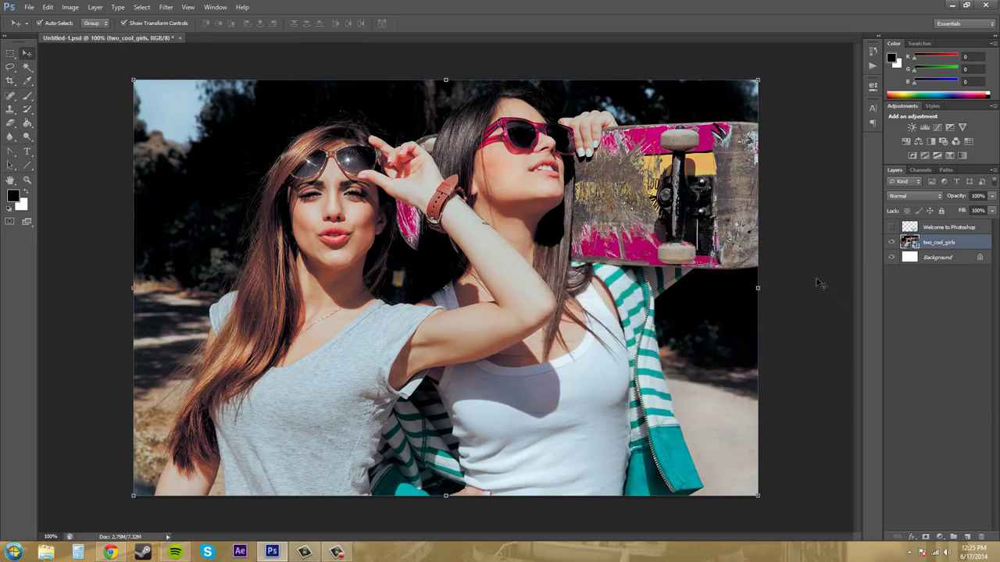
pyautogui.click(67, 11)
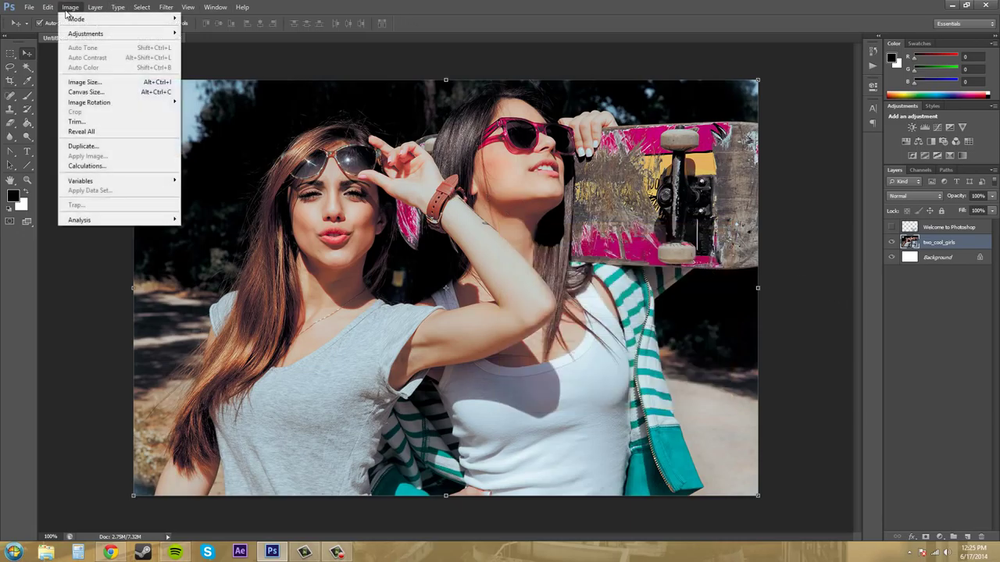
# In Canvas Size, switch the units to Percent and enter a width of 150
pyautogui.click(81, 93)
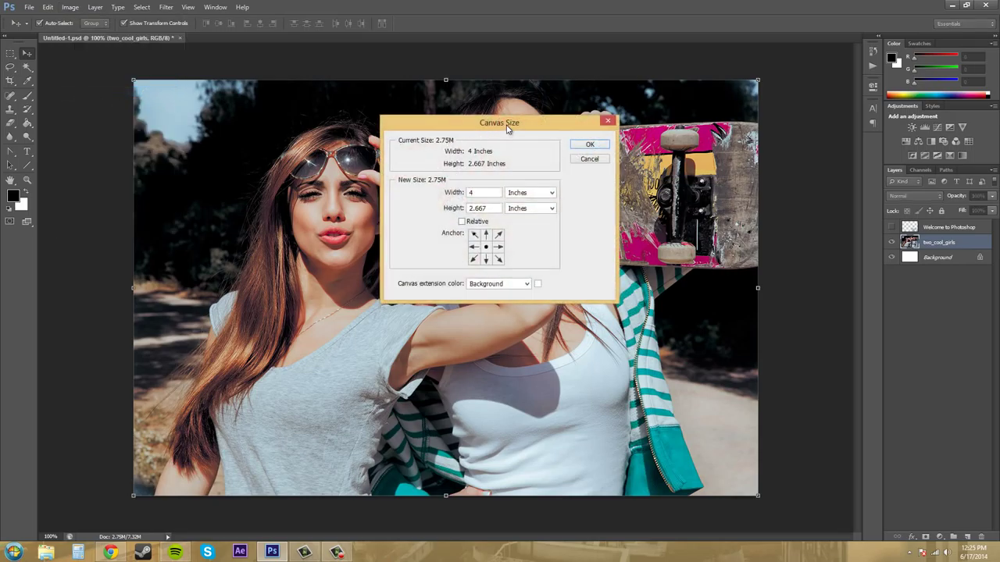
pyautogui.moveTo(508, 129); pyautogui.dragTo(762, 248)
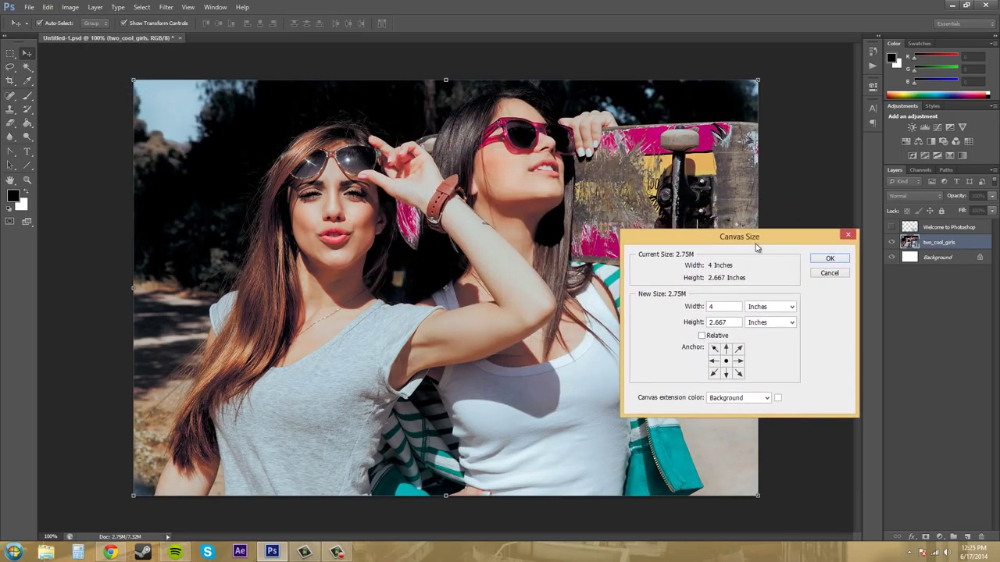
pyautogui.click(769, 307)
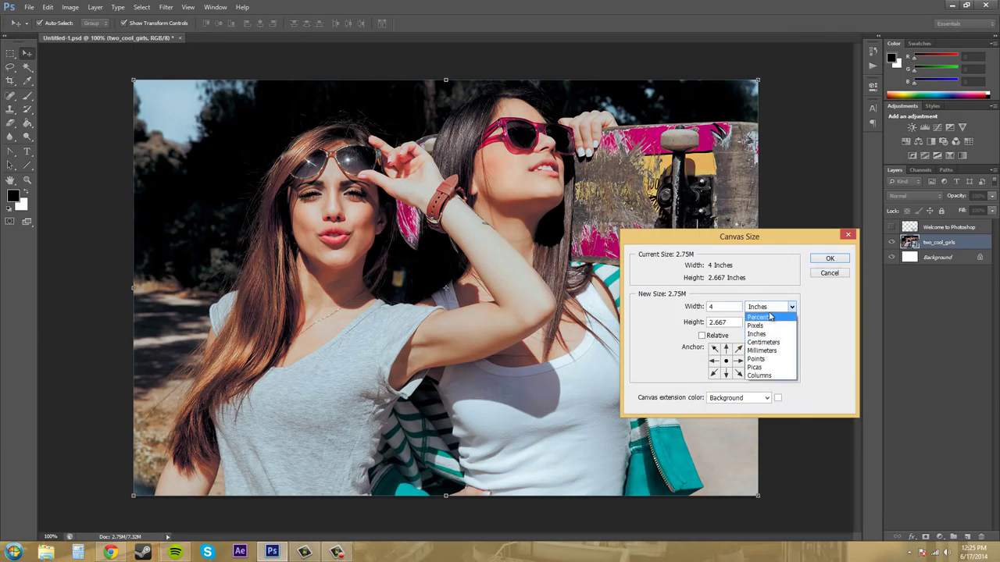
pyautogui.click(769, 317)
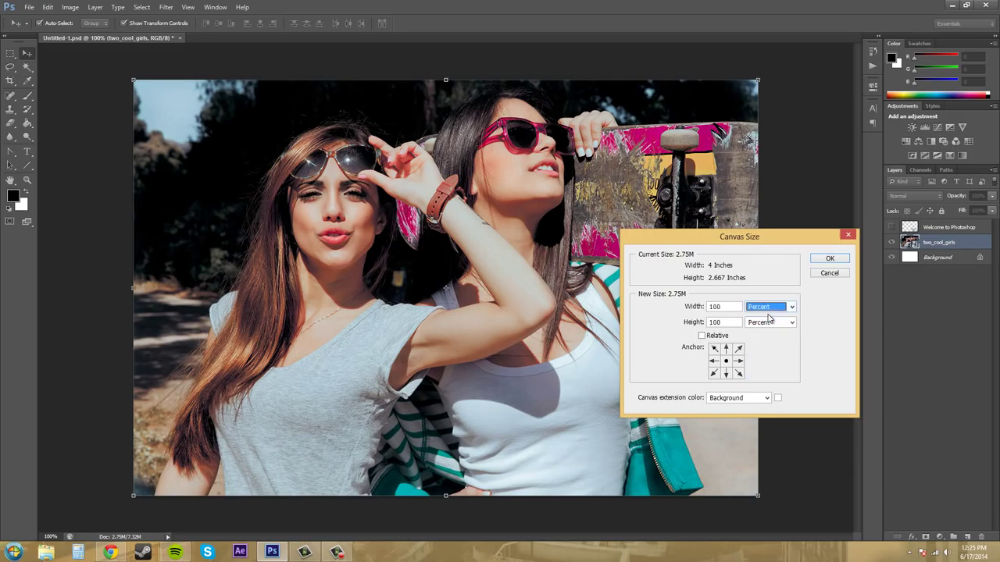
pyautogui.click(729, 306)
pyautogui.write('150')
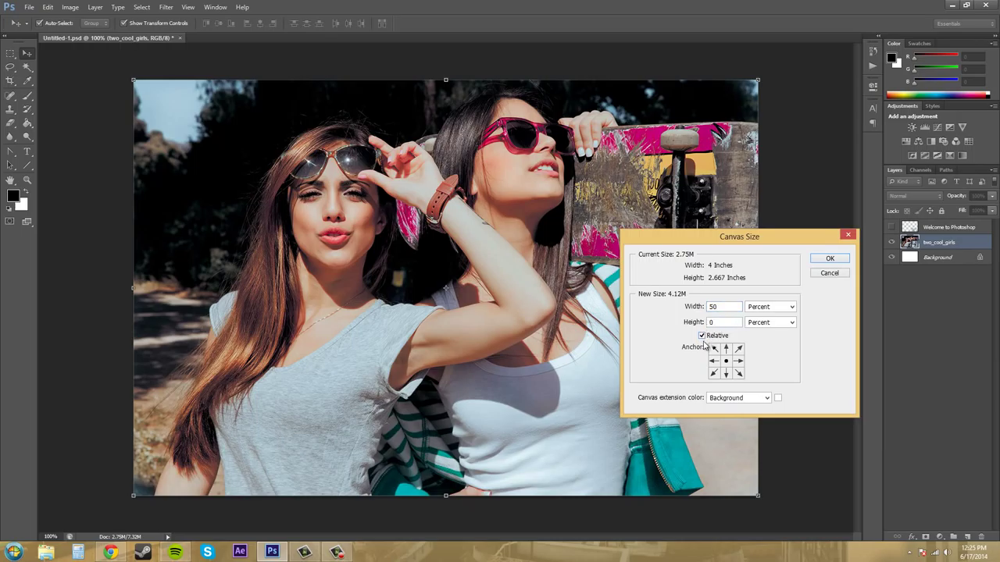
# With Relative checked, add 50 percent to both width and height and apply it
pyautogui.click(702, 336)
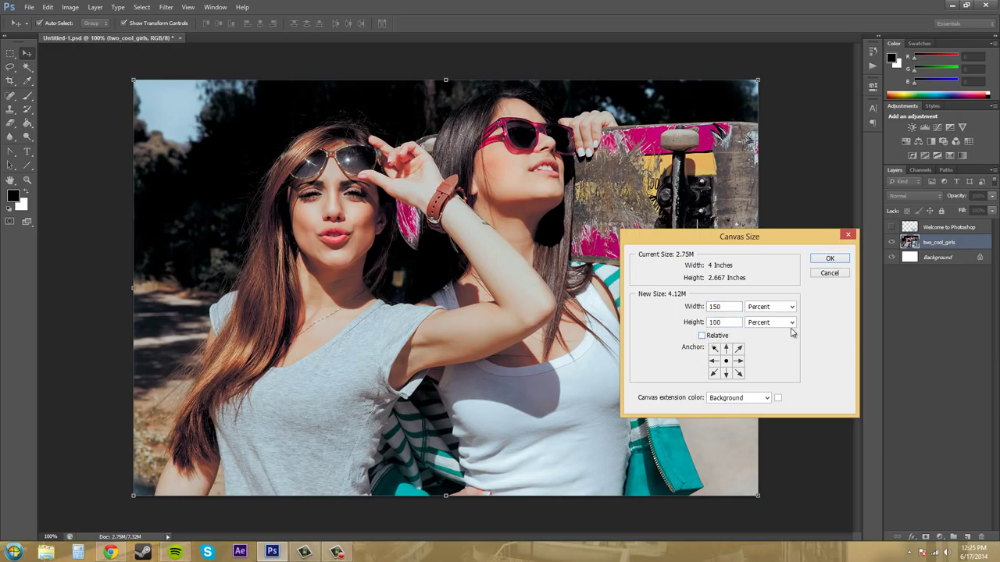
pyautogui.doubleClick(715, 307)
pyautogui.write('100')
pyautogui.click(702, 336)
pyautogui.write('50')
pyautogui.press('Tab')
pyautogui.write('50')
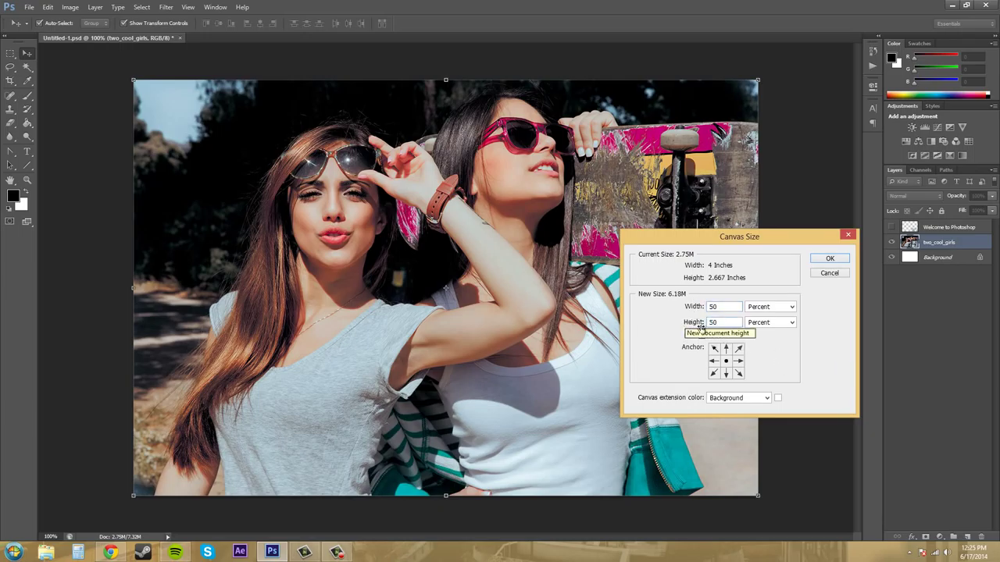
pyautogui.click(829, 259)
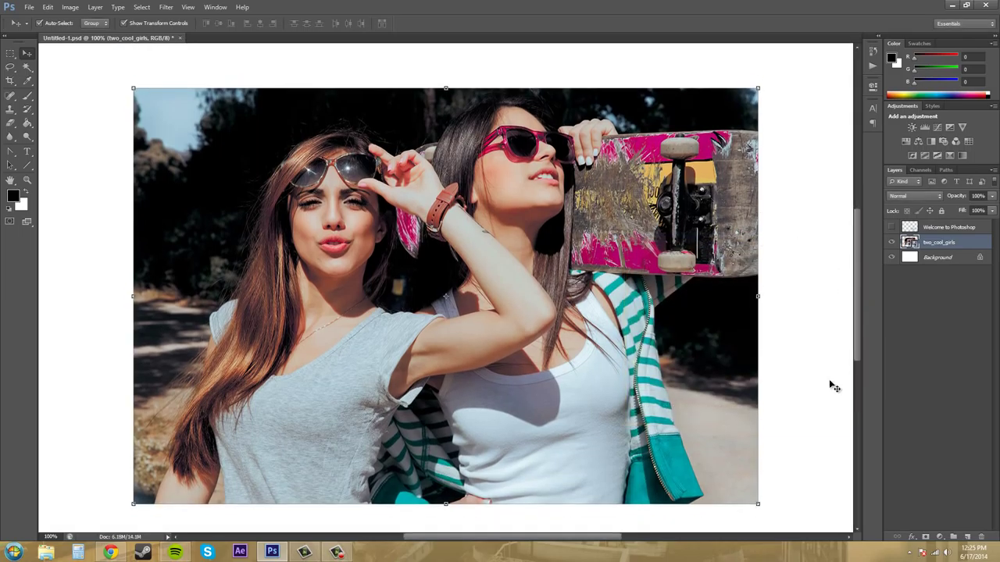
# Zoom out to view the whole enlarged canvas, then hide and reshow the white Background layer
pyautogui.scroll(-4, 857, 537)
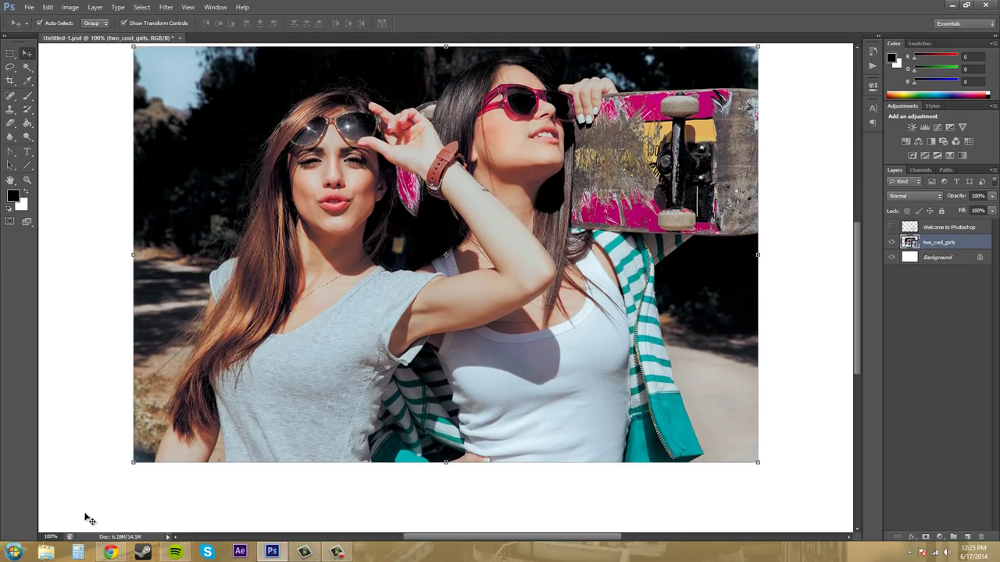
pyautogui.click(27, 180)
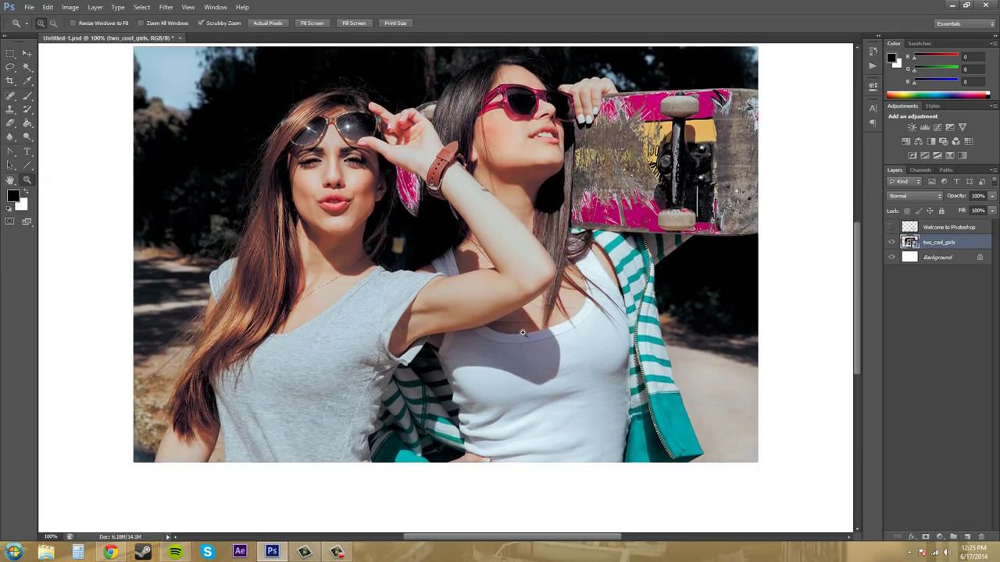
pyautogui.moveTo(562, 351); pyautogui.dragTo(544, 349)
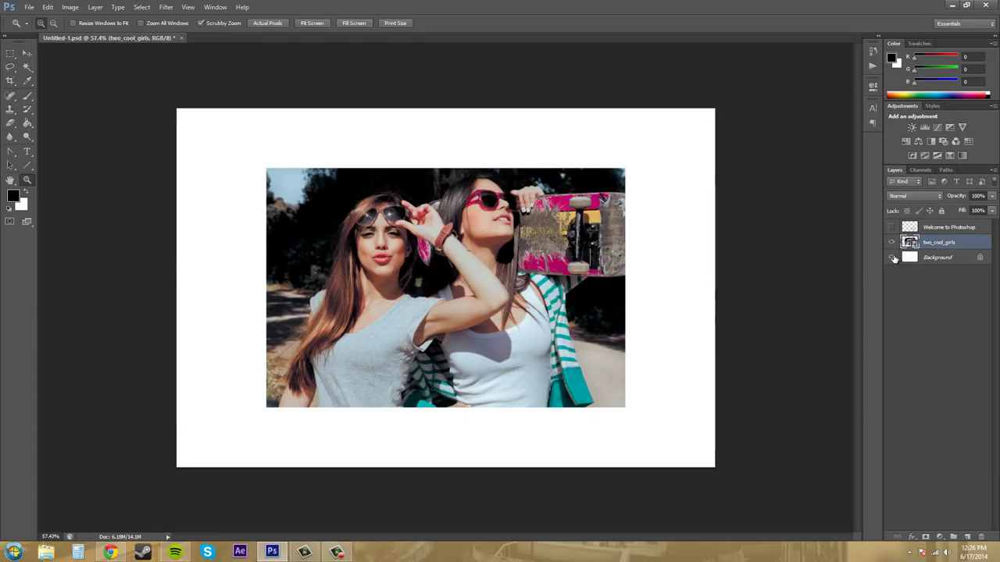
pyautogui.click(892, 258)
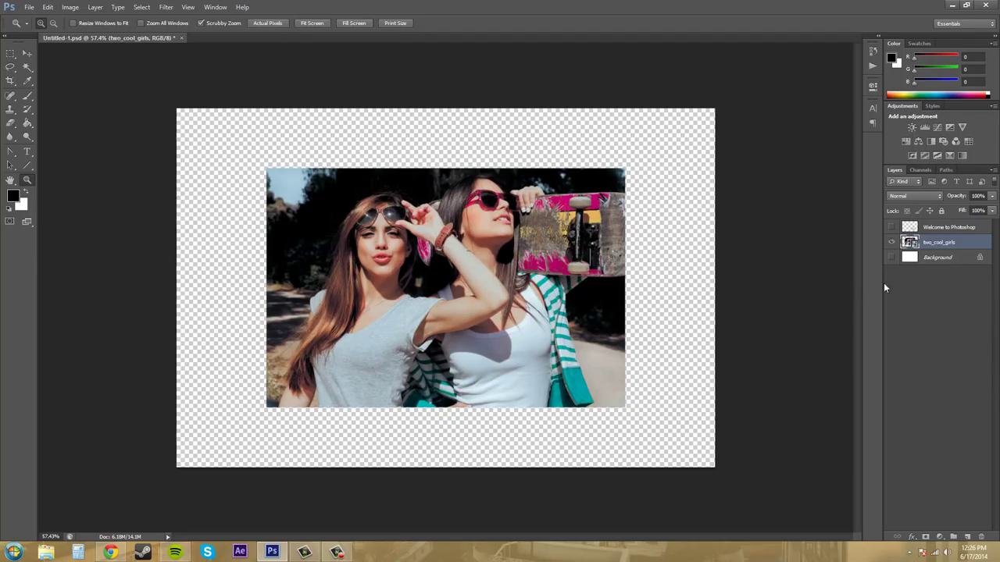
pyautogui.click(890, 258)
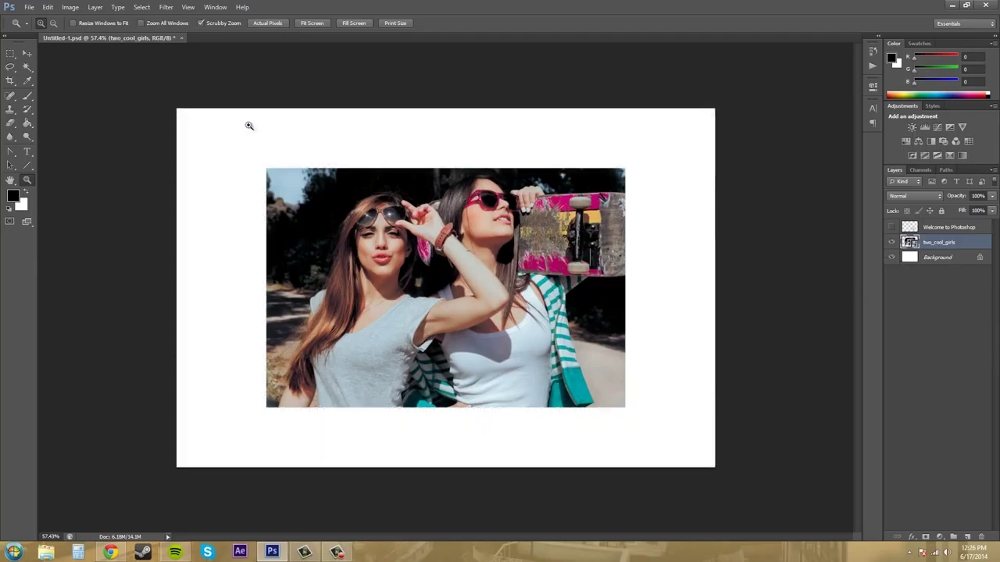
pyautogui.click(70, 9)
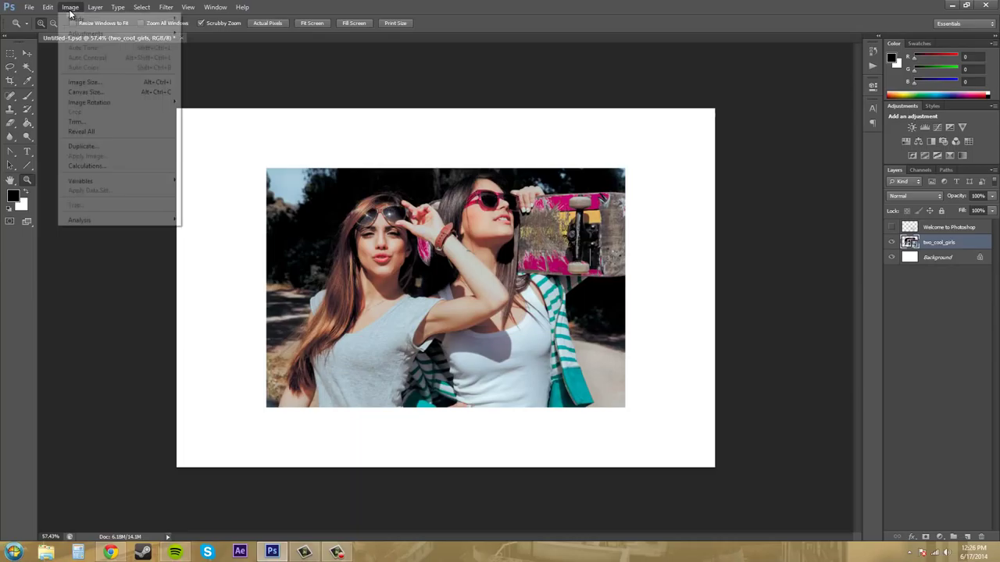
pyautogui.click(84, 92)
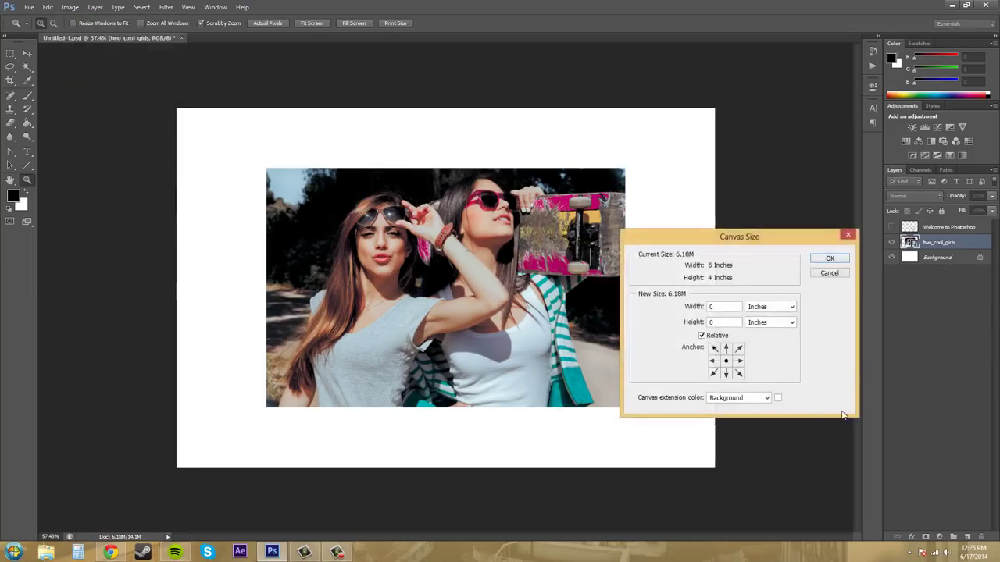
pyautogui.click(767, 398)
pyautogui.click(766, 399)
pyautogui.click(702, 336)
pyautogui.click(830, 274)
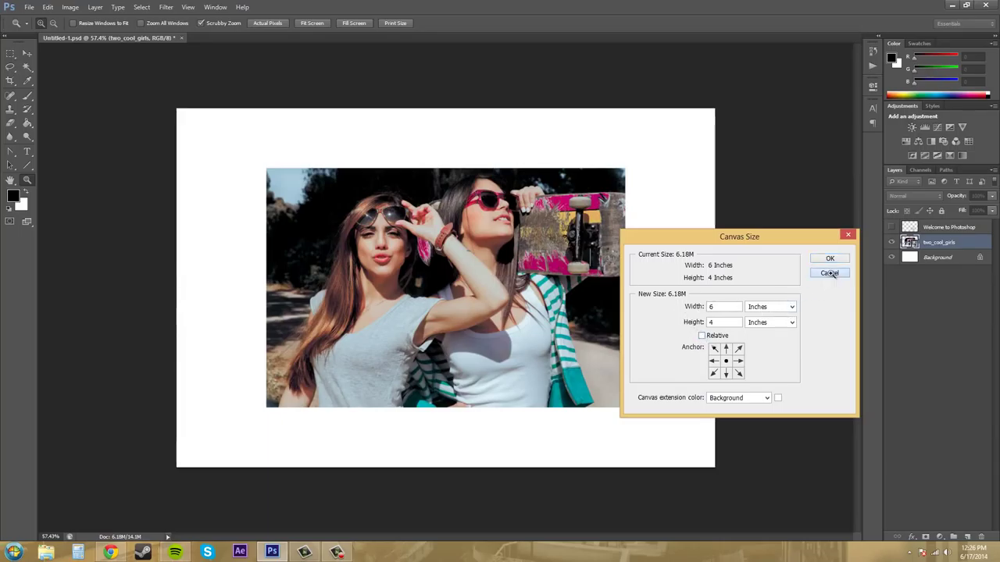